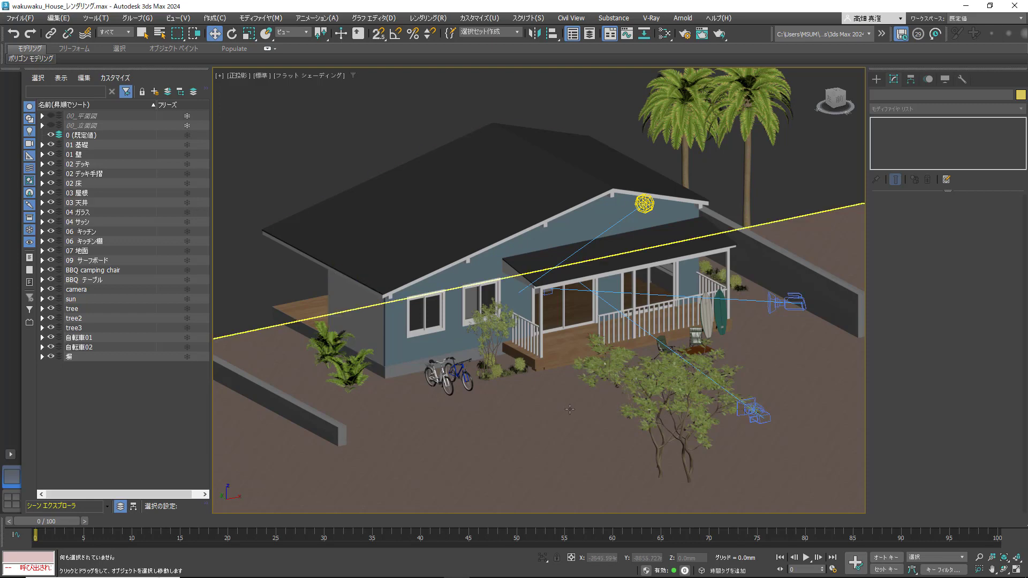
Examine the house exterior and its planting, and inspect the full-view and close-up cameras one after the other
scroll(568, 408, up, 3)
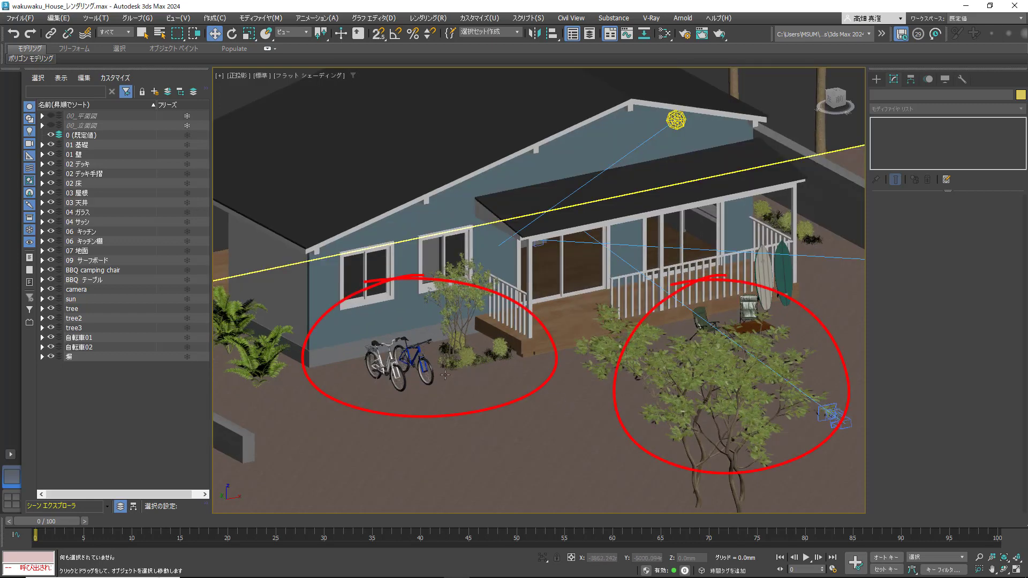
click(712, 372)
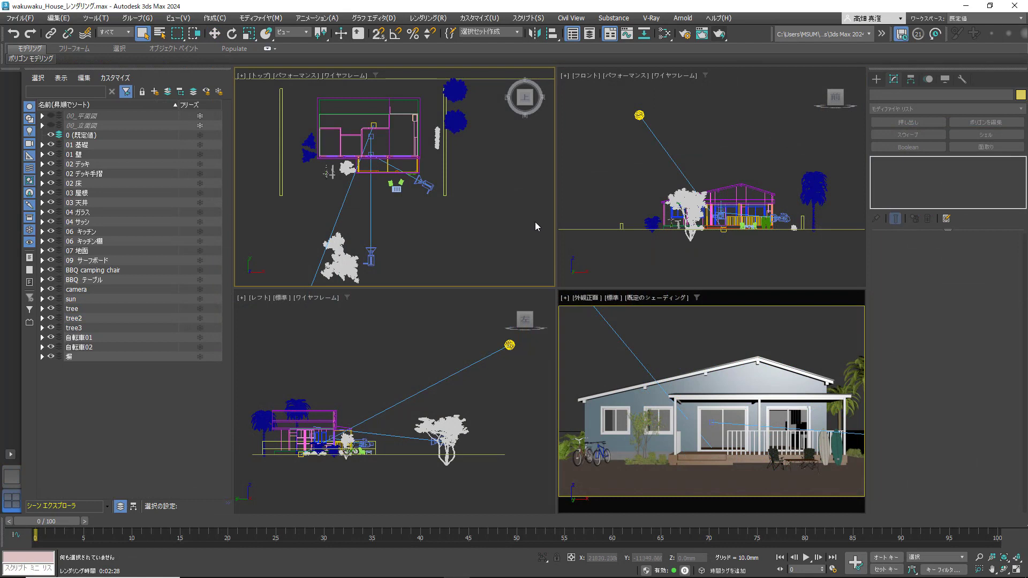
click(371, 256)
click(422, 185)
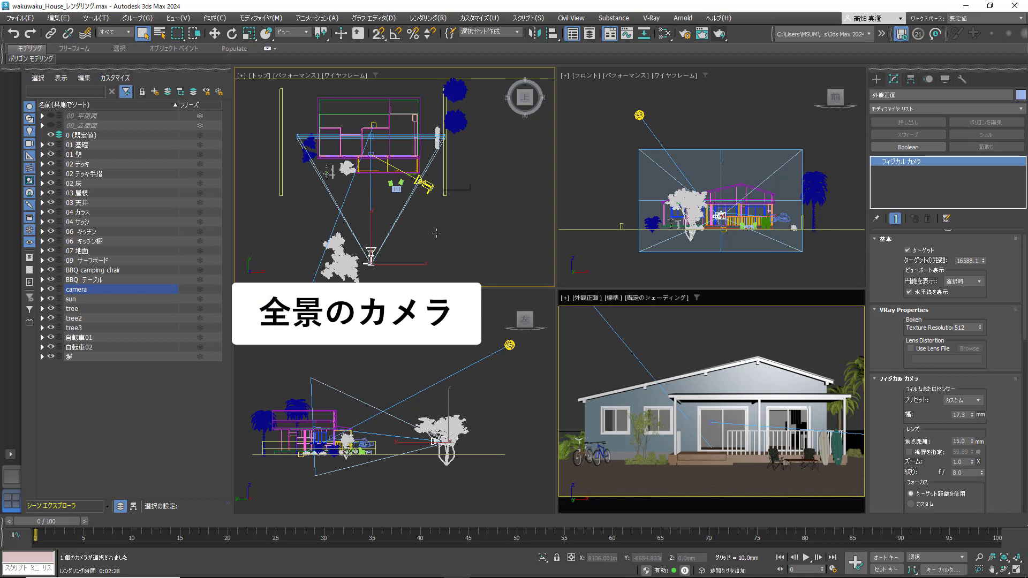
click(423, 185)
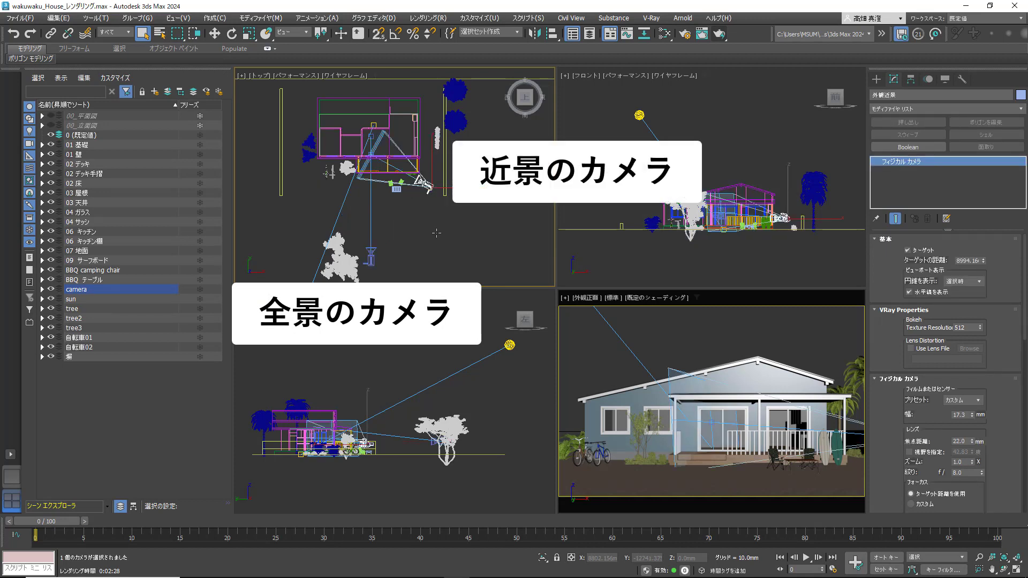
click(436, 233)
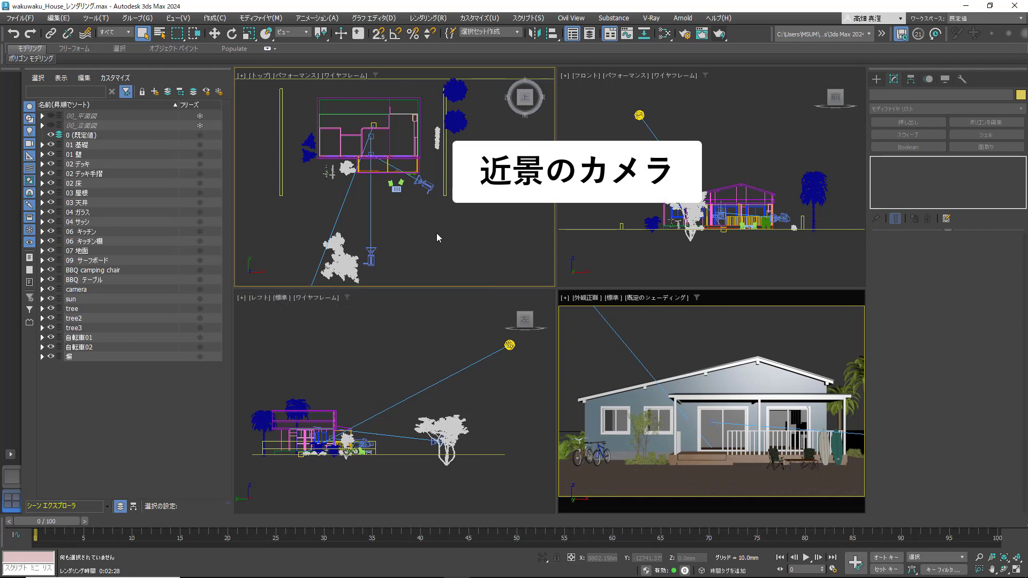
Inspect the sun's Arnold Light parameters and open the environment settings to view the background map
click(638, 115)
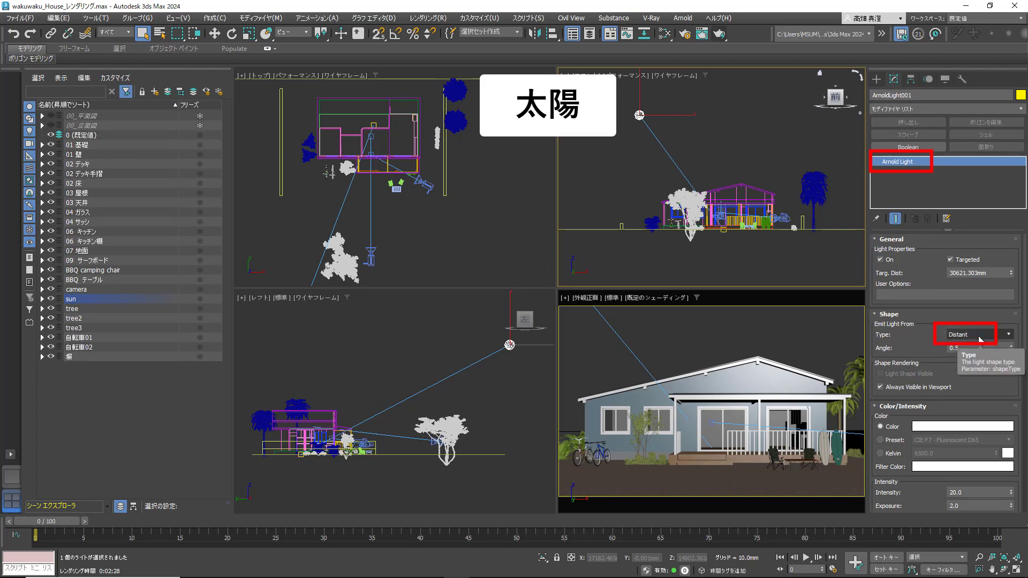
click(426, 18)
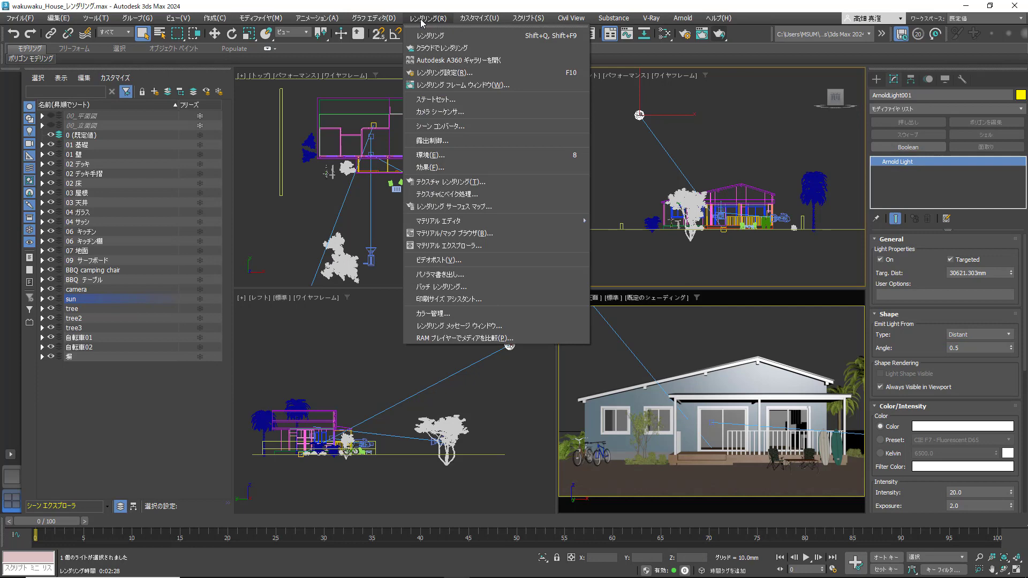
click(443, 154)
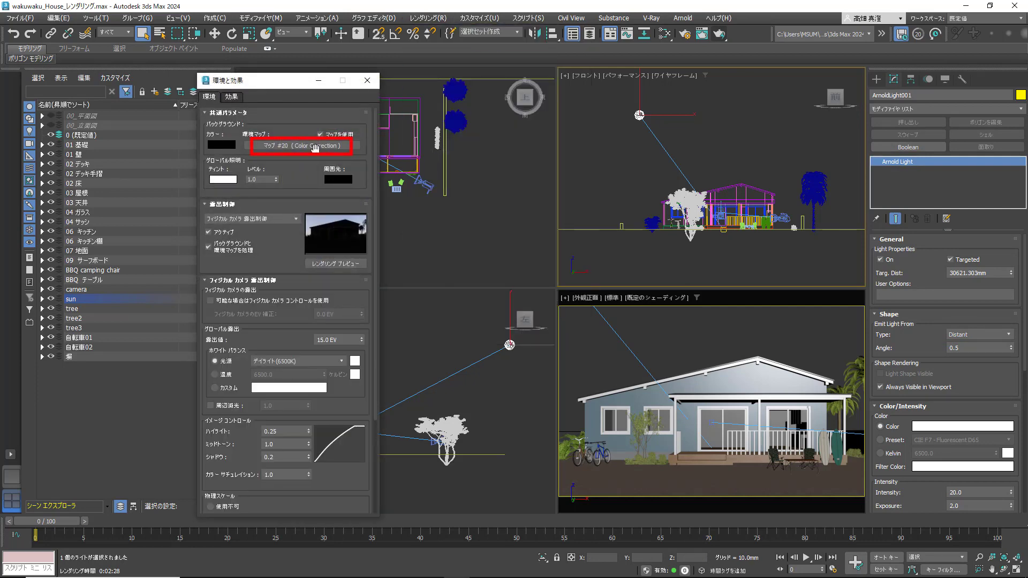
Open the Slate Material Editor and examine the parameters of the Color Correction and HDRI Environment maps
click(662, 37)
click(269, 86)
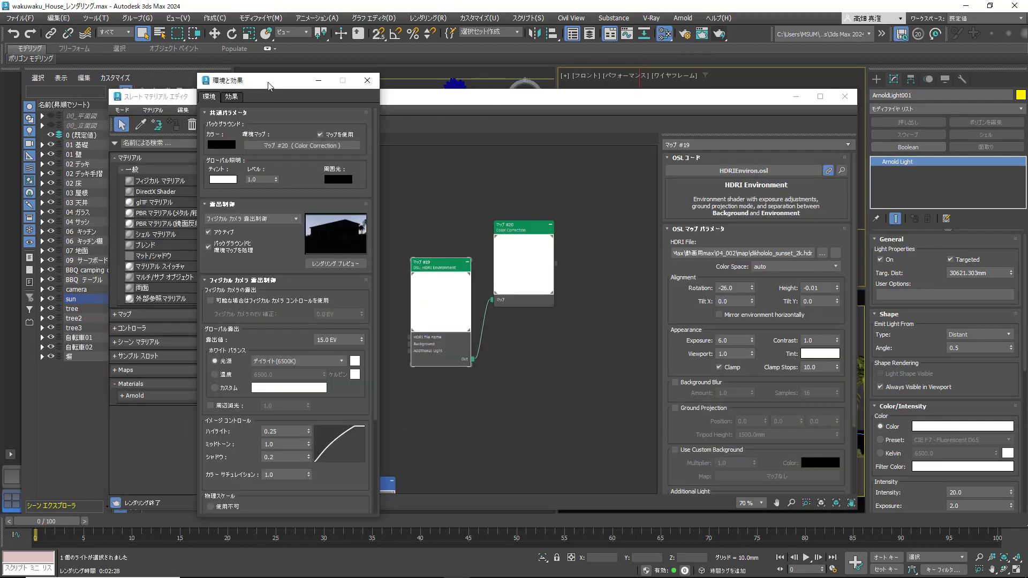
click(527, 229)
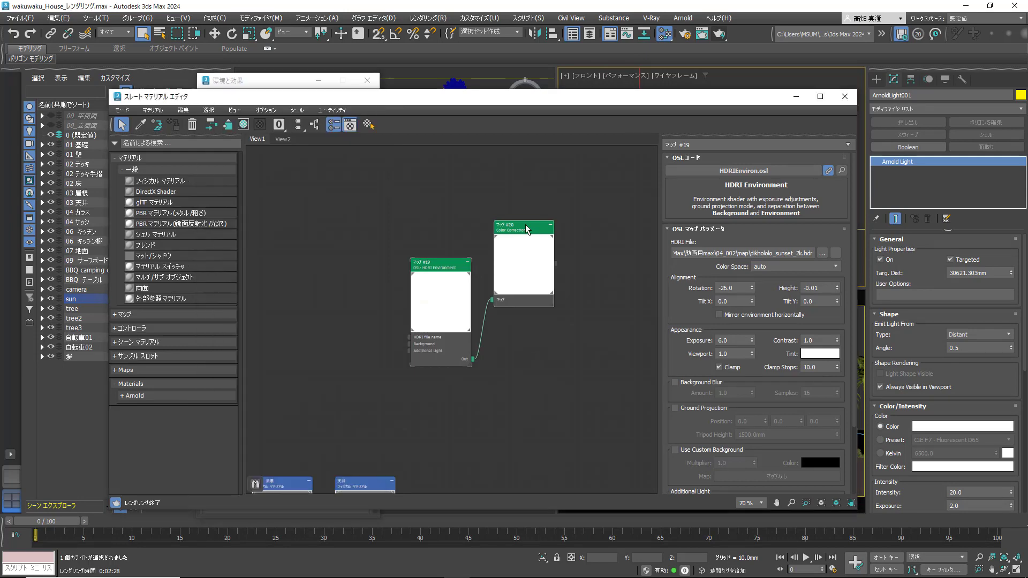
double_click(526, 230)
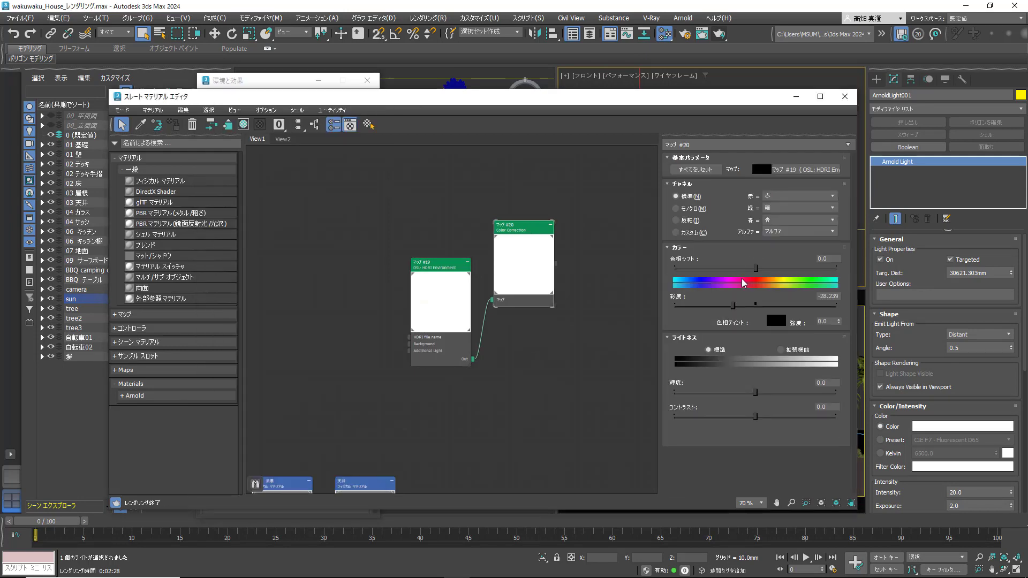
scroll(440, 292, up, 3)
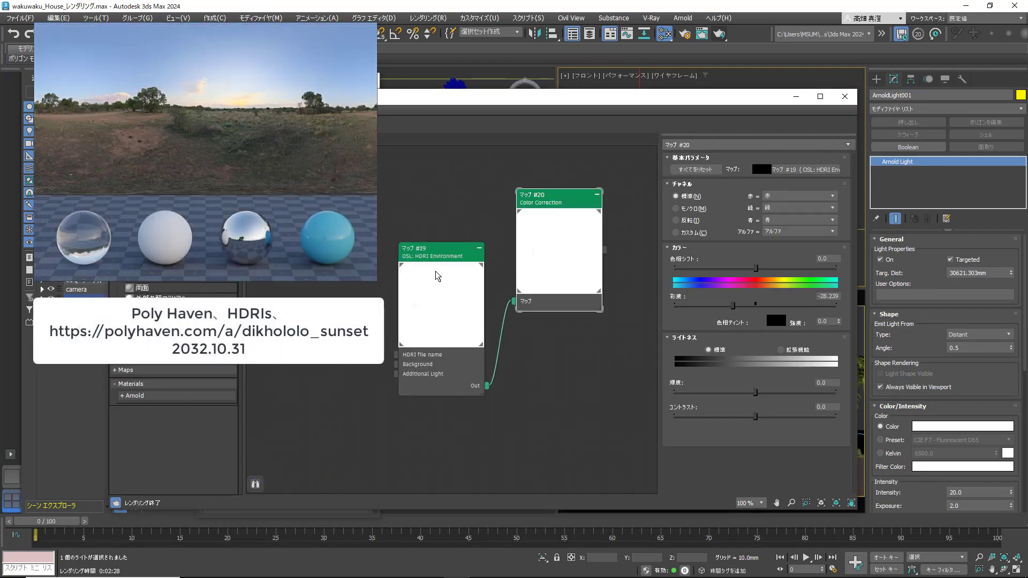
double_click(438, 274)
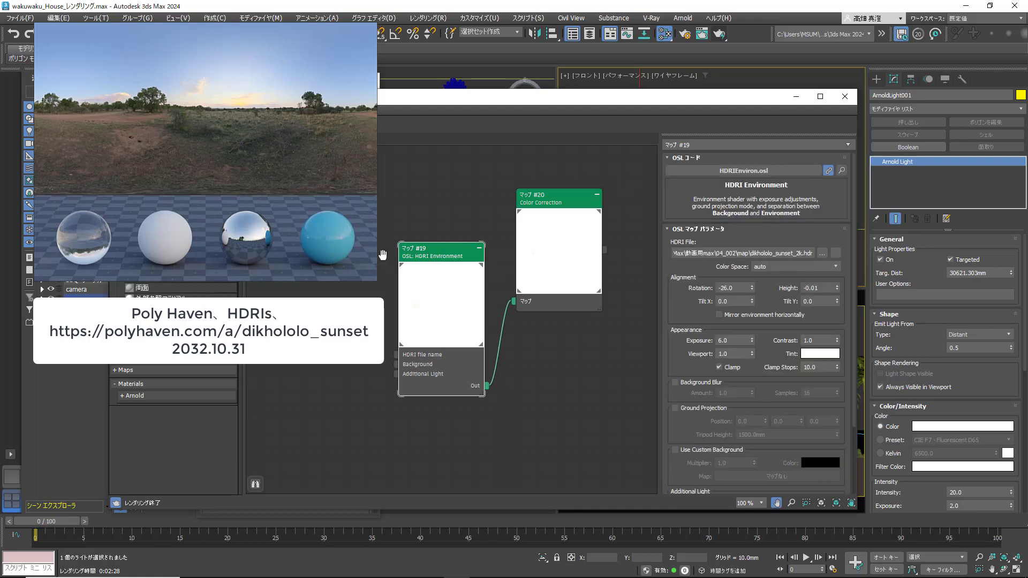
middle_drag(383, 256, 437, 248)
scroll(437, 249, down, 2)
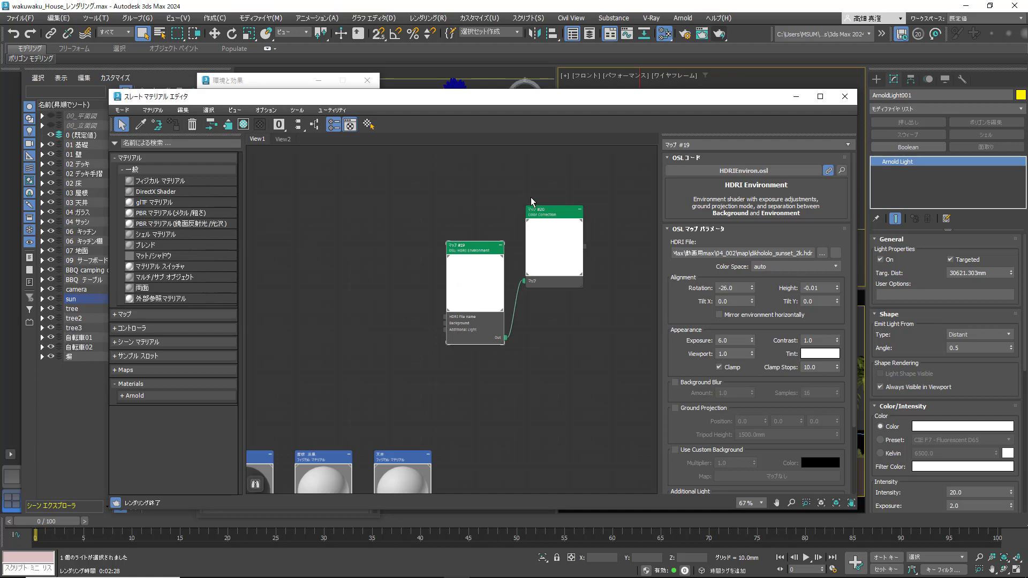
Examine the material nodes in View1, including the ceiling (天井) material's parameters and the multi/sub-object Material #93
scroll(536, 202, down, 3)
scroll(491, 236, up, 1)
middle_drag(491, 236, 551, 229)
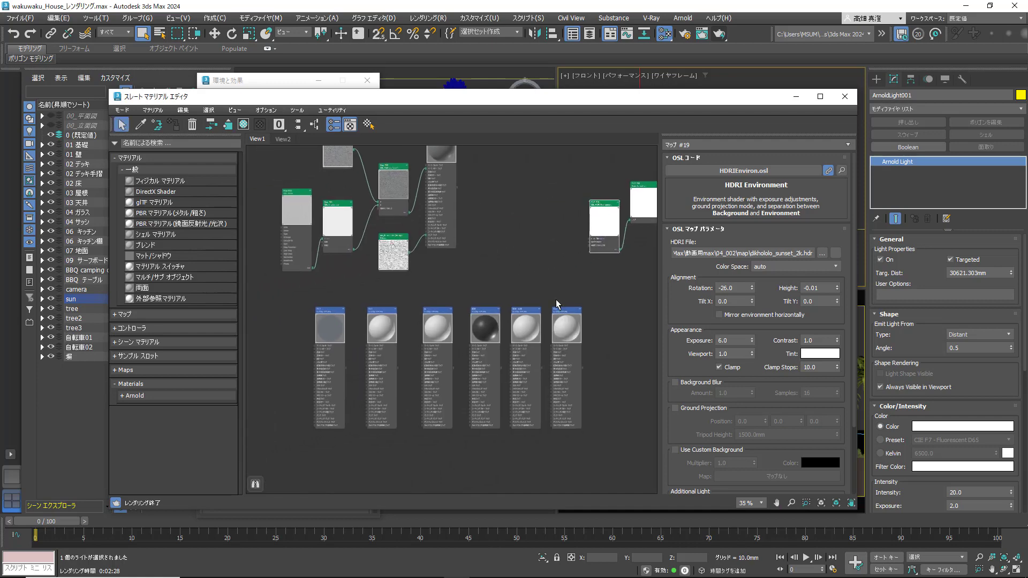
scroll(554, 312, up, 1)
double_click(568, 317)
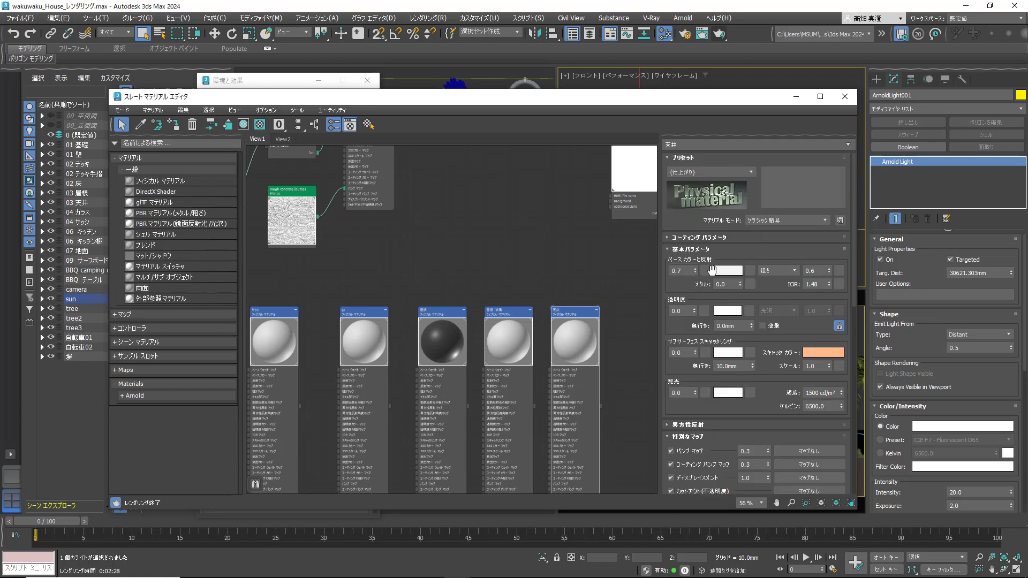
scroll(574, 277, down, 2)
scroll(336, 302, up, 1)
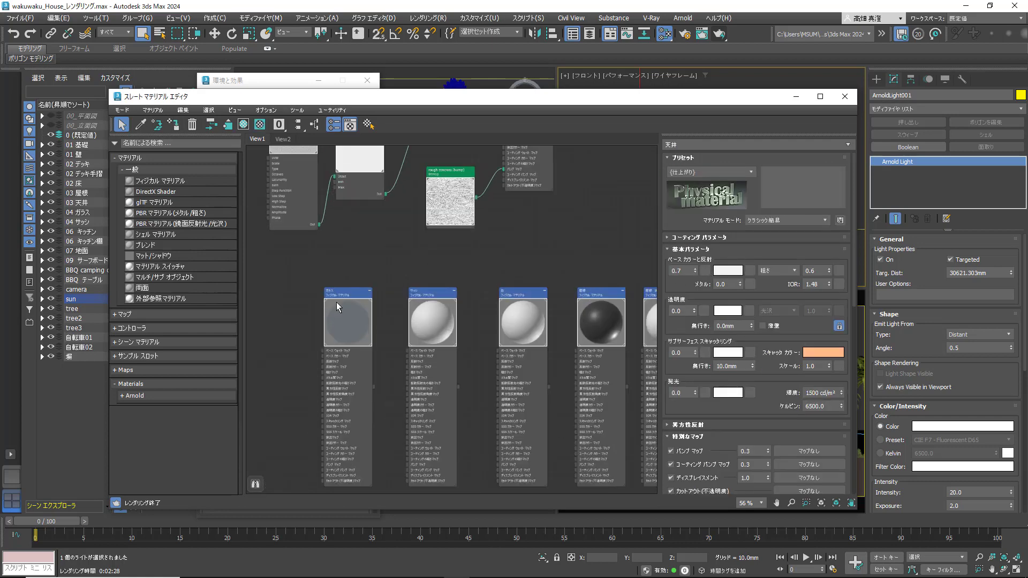
scroll(547, 264, down, 1)
middle_drag(547, 264, 563, 358)
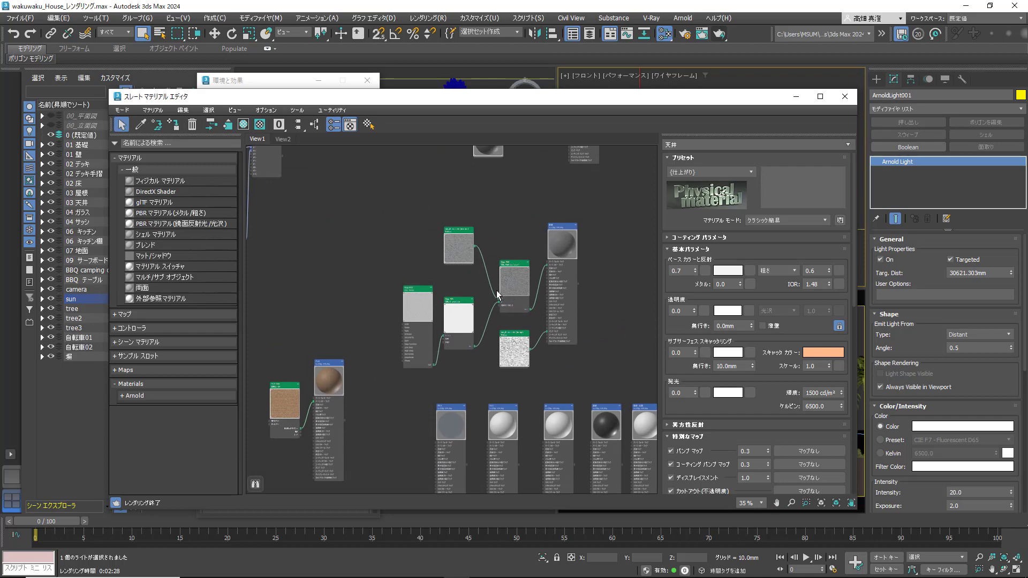
scroll(500, 296, down, 3)
scroll(407, 260, up, 8)
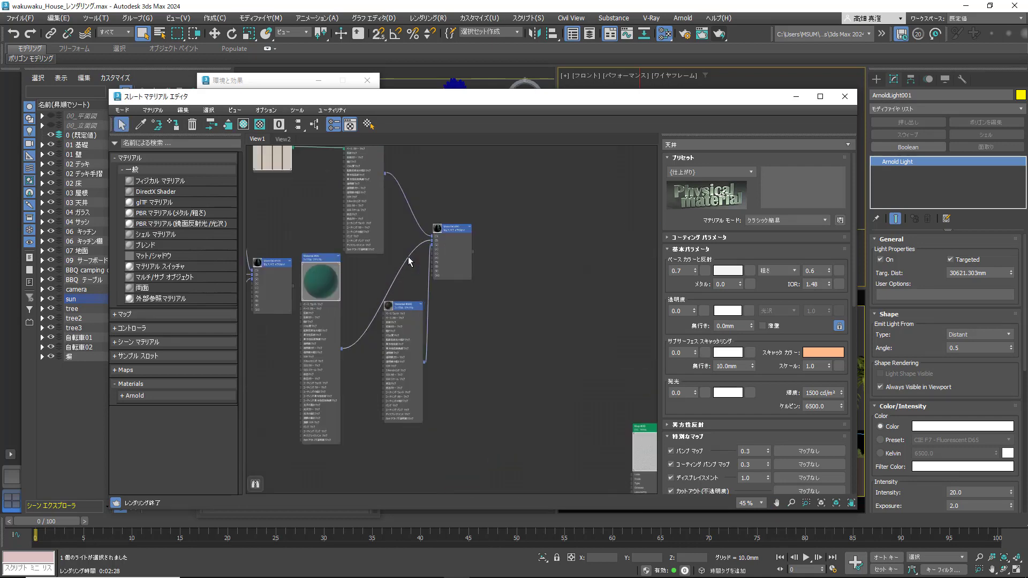
scroll(470, 219, up, 1)
scroll(471, 219, up, 1)
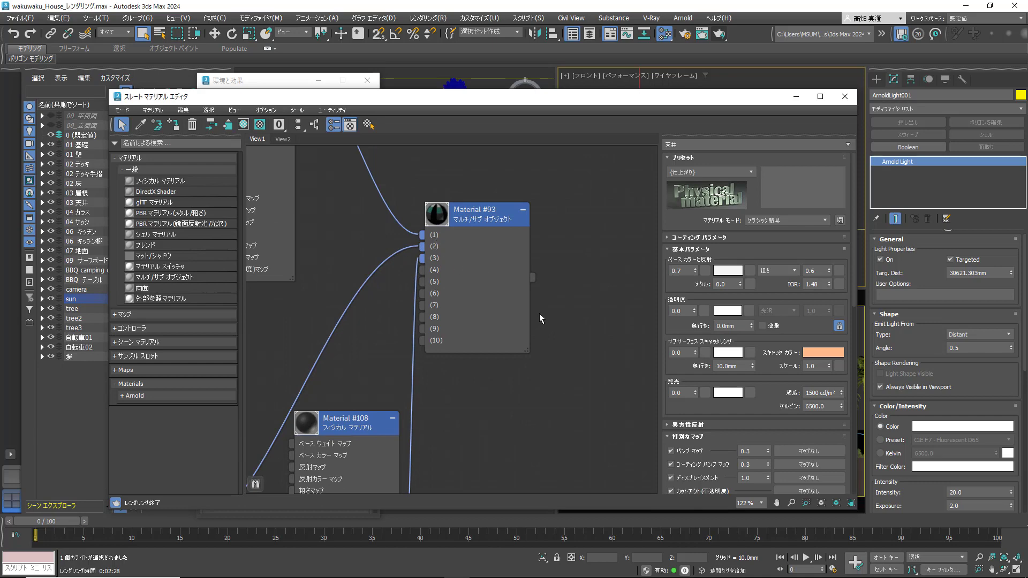
scroll(535, 314, down, 4)
Examine the material nodes in View2, including the palm tree (ヤシの木) multi/sub-object material, and close the material editor
click(284, 139)
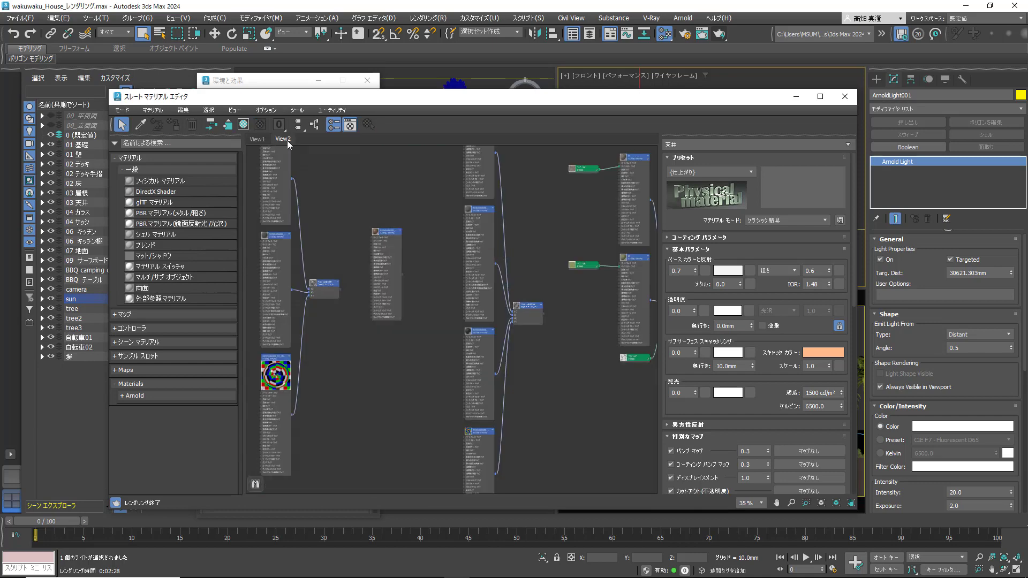
middle_drag(539, 219, 333, 247)
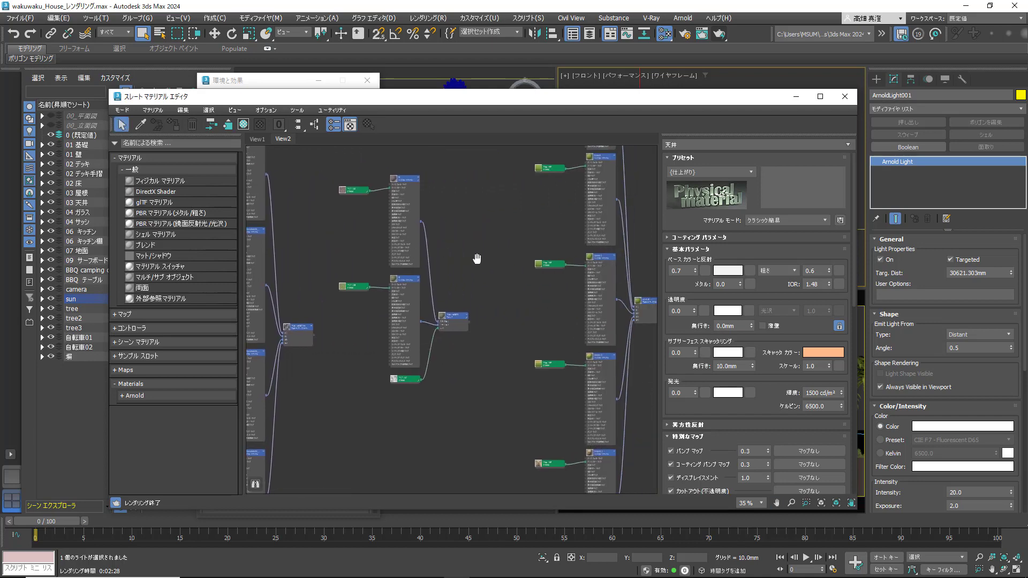
middle_drag(475, 257, 432, 337)
scroll(529, 377, up, 5)
scroll(529, 377, up, 4)
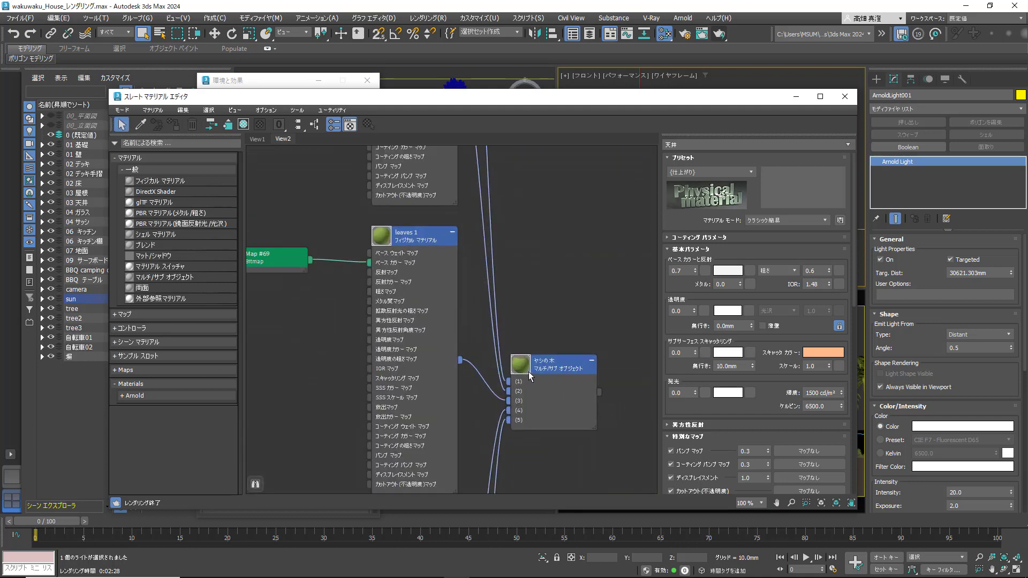
scroll(545, 321, down, 10)
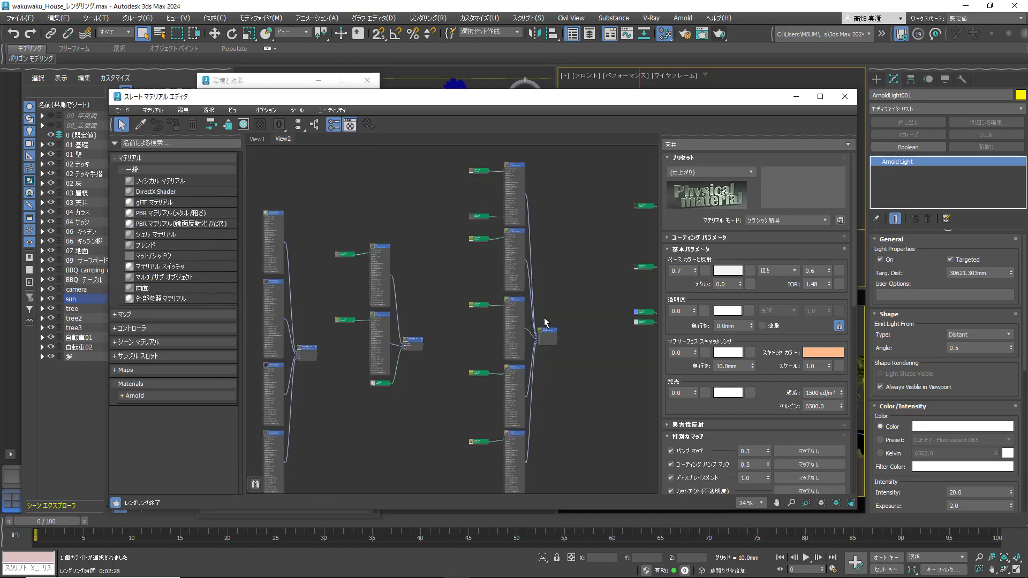
click(845, 97)
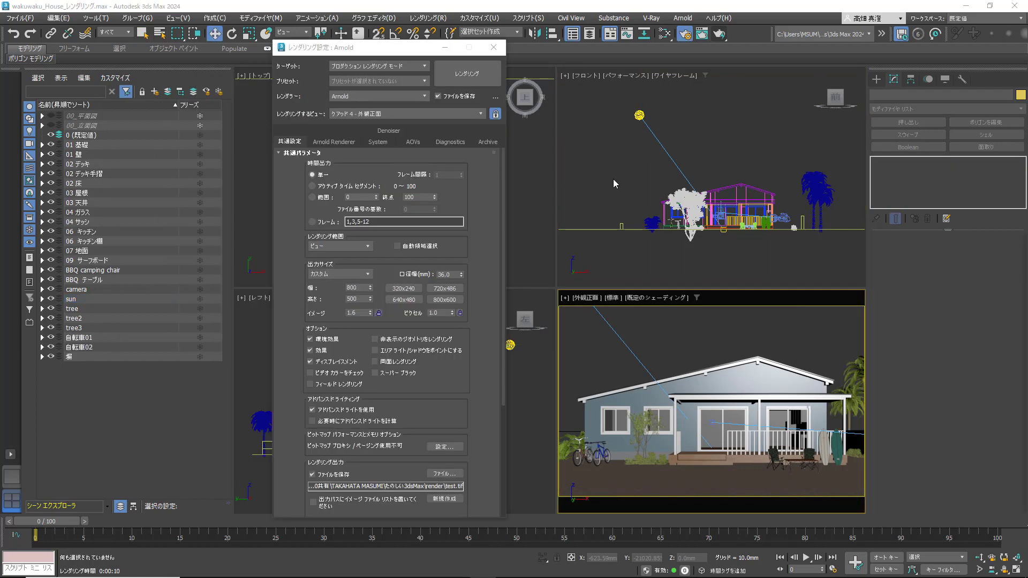
Choose Arnold as the renderer in the render settings
click(397, 54)
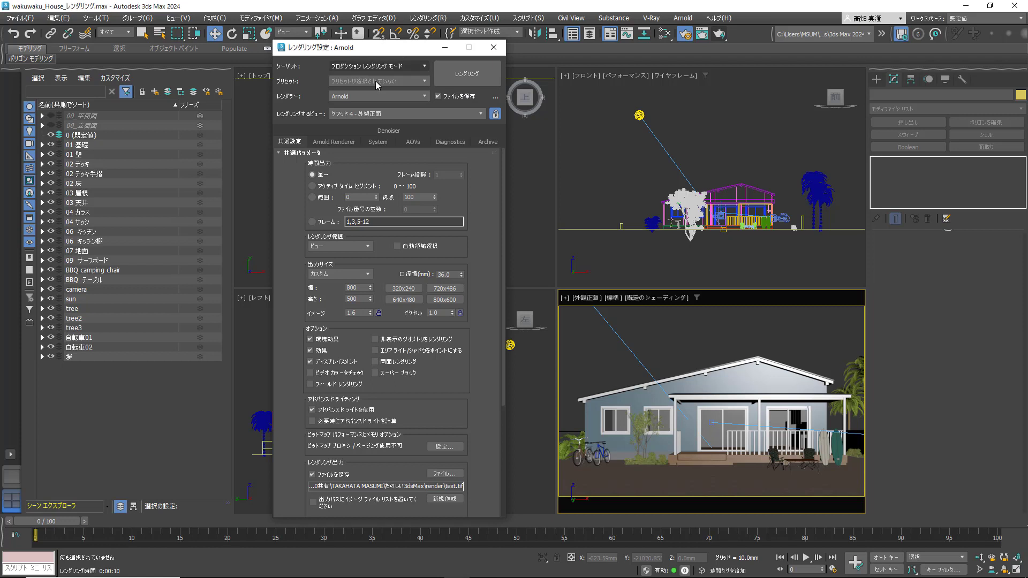
click(425, 97)
click(396, 175)
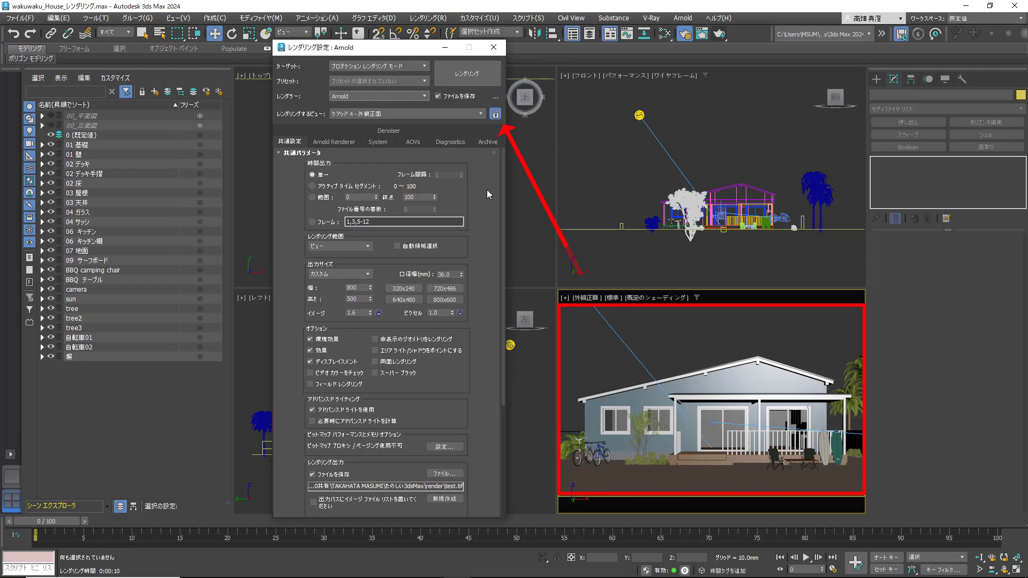
Set the render output size to custom (カスタム) with a width of 3000
click(369, 275)
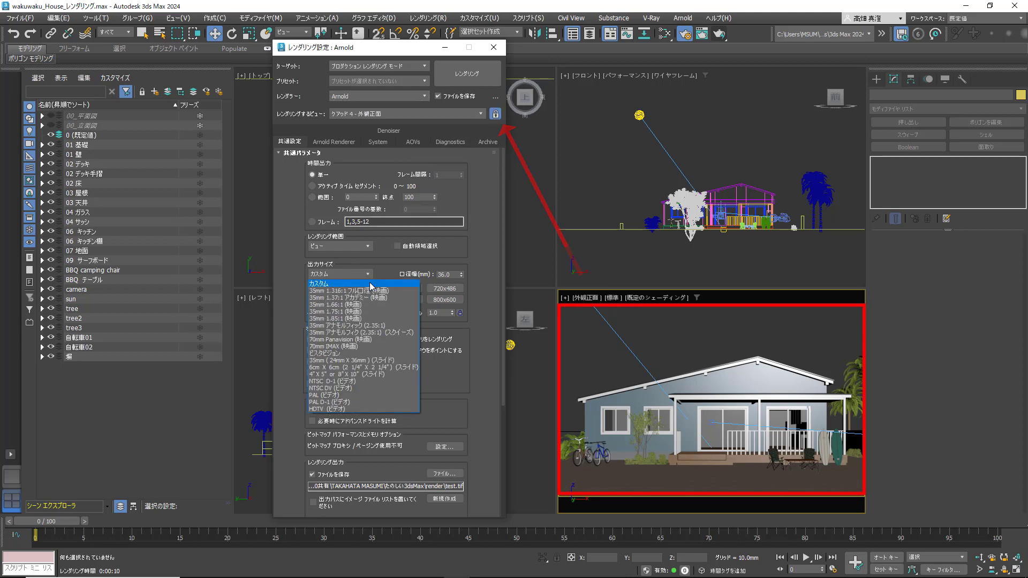
click(343, 284)
double_click(354, 288)
text(3000)
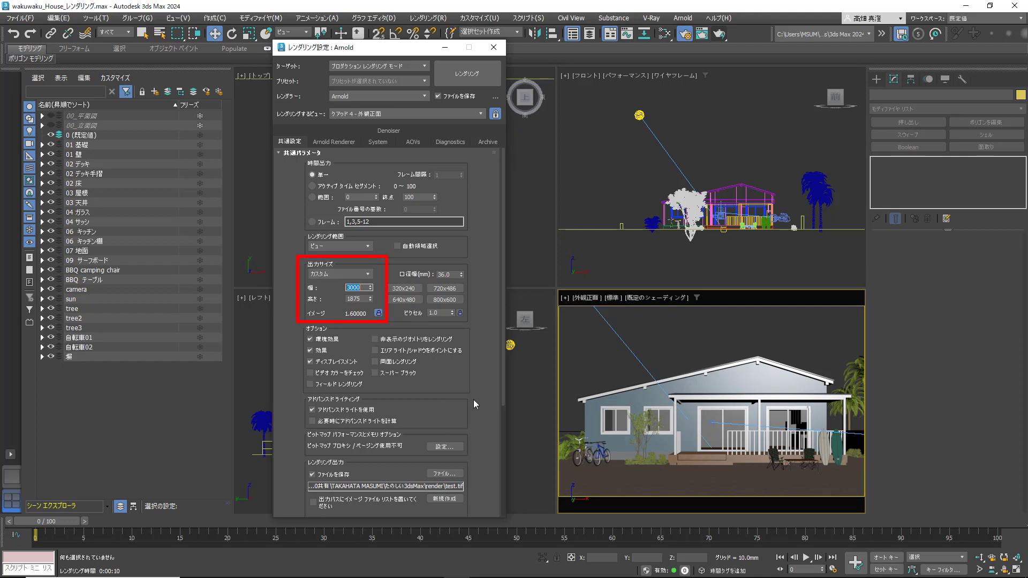
Review the remaining common render parameters, including the output file options, and set the output width to 800
drag(503, 395, 499, 458)
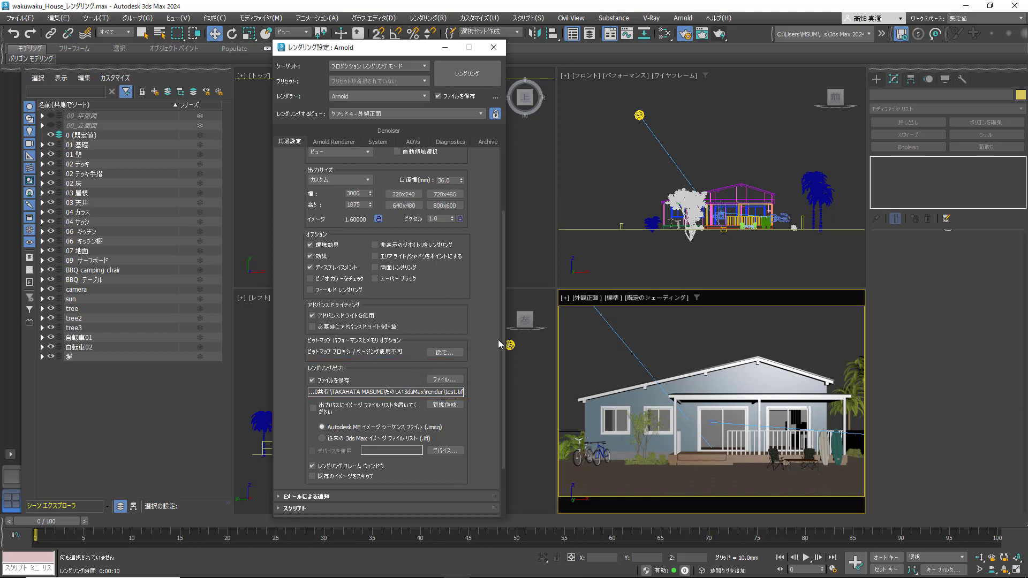
drag(503, 343, 497, 264)
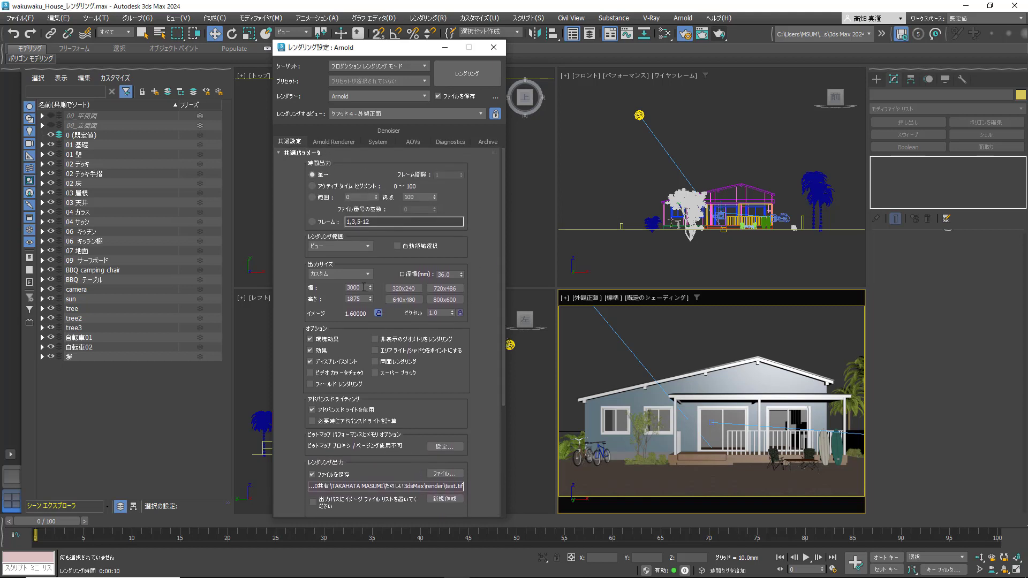
double_click(364, 287)
text(8)
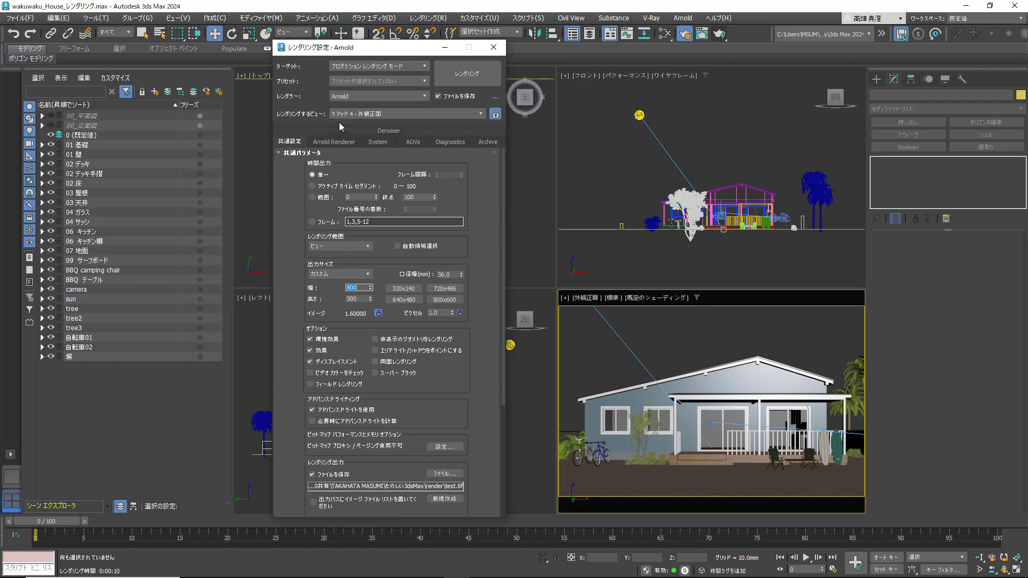
Set the Arnold renderer's Camera (AA) samples to 6
click(337, 141)
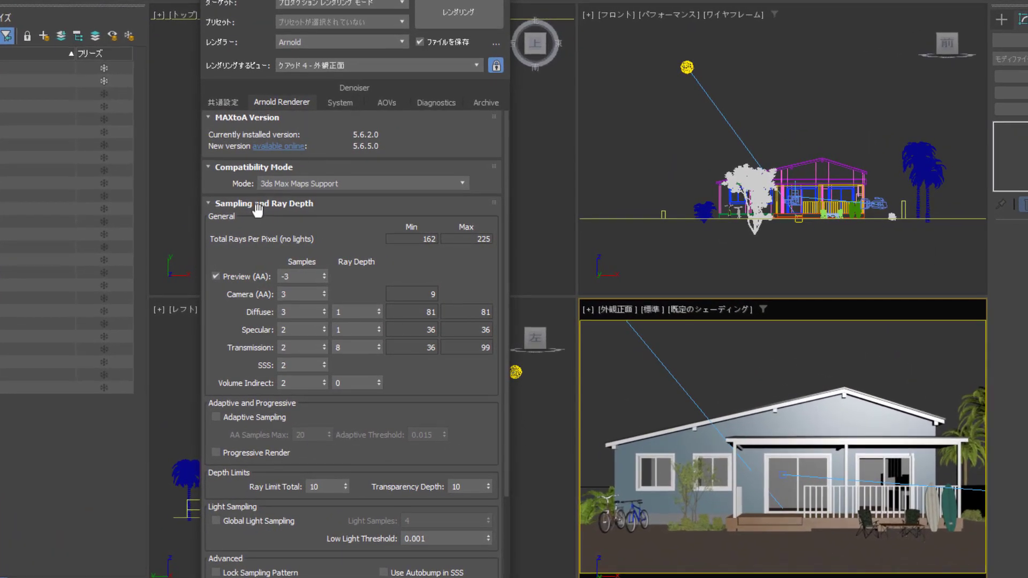
double_click(298, 295)
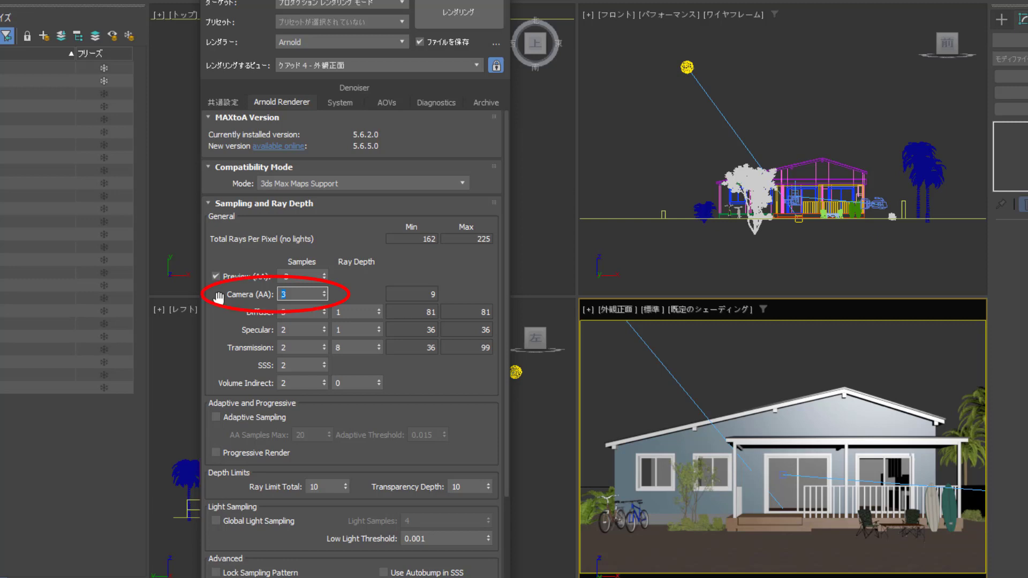
click(324, 292)
click(324, 292)
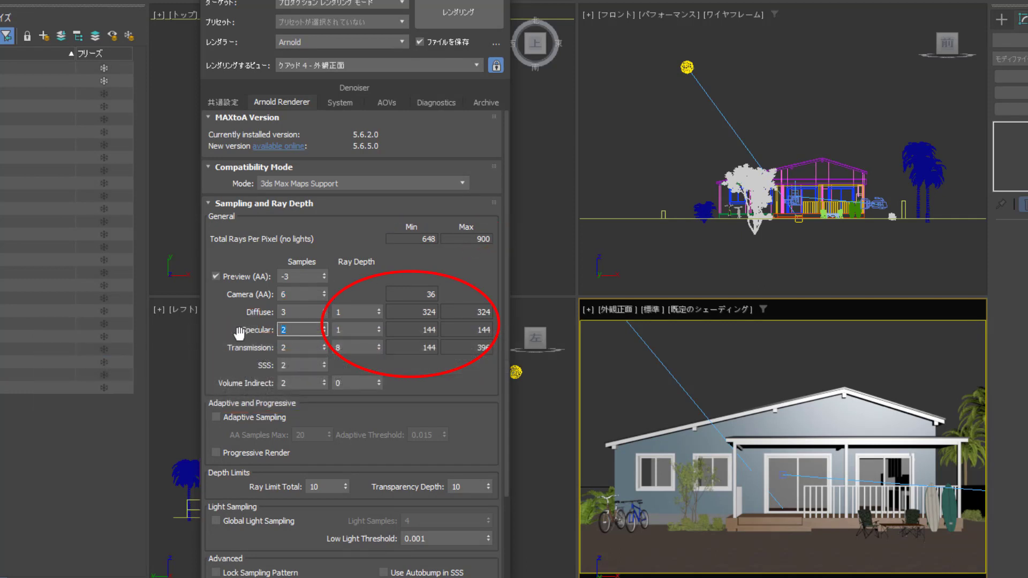
Set the Arnold renderer's Diffuse samples to 6
key(shift+Tab)
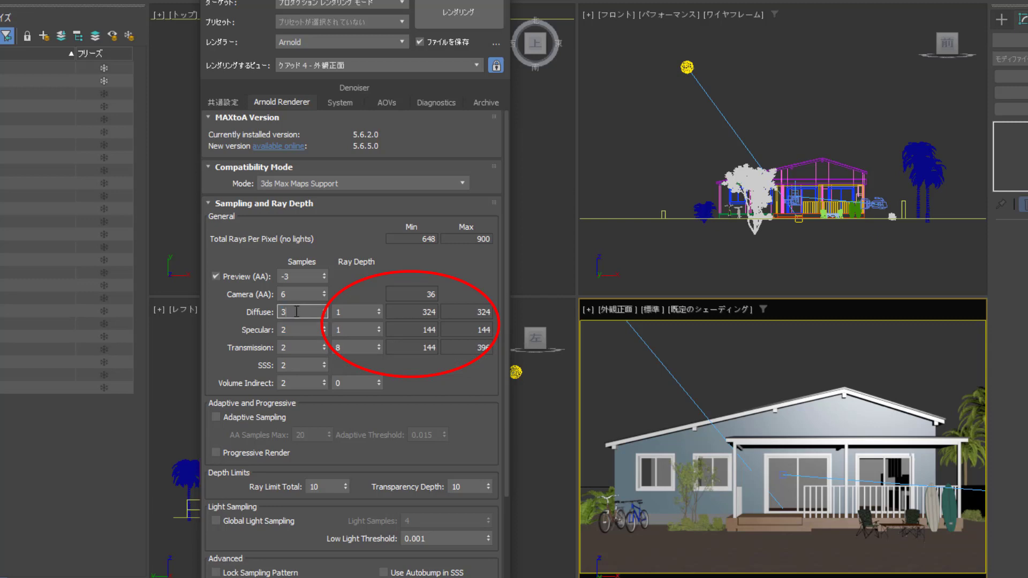
text(6)
key(Return)
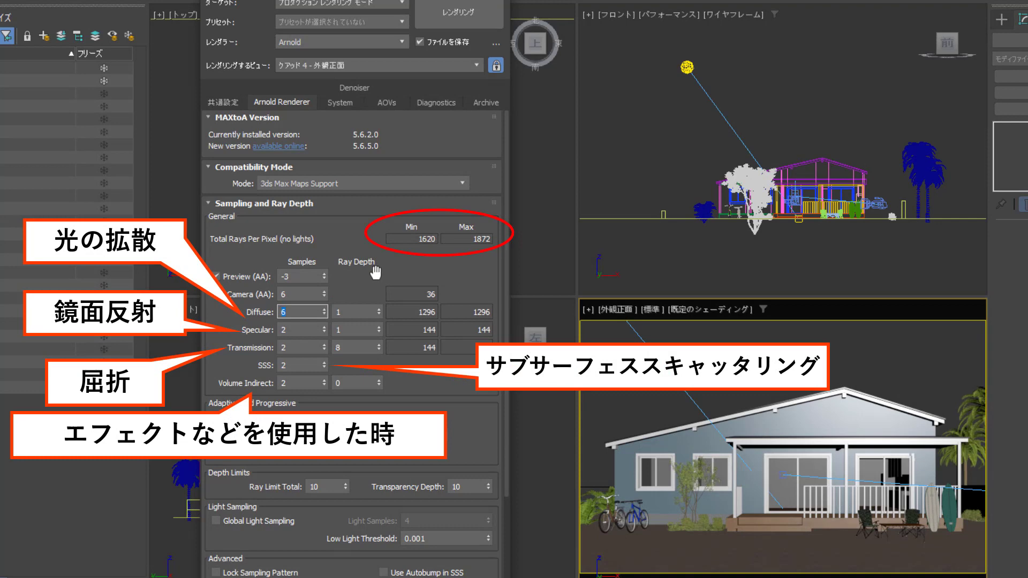
text(55)
key(Escape)
Enable adaptive sampling with an AA Samples Max of 8, and set both the Camera (AA) and Diffuse samples to 3
click(216, 417)
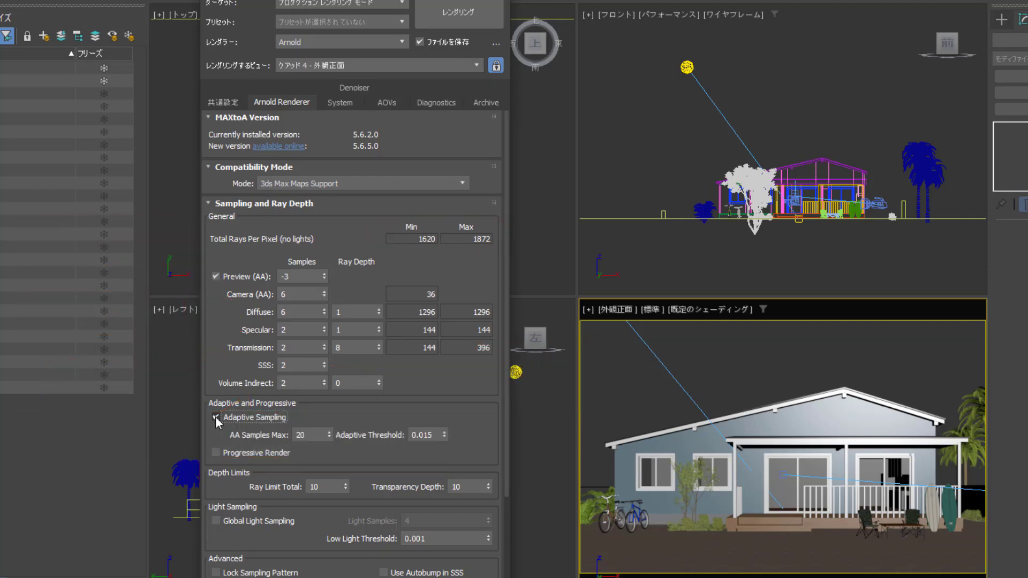
double_click(308, 435)
double_click(270, 294)
key(Tab)
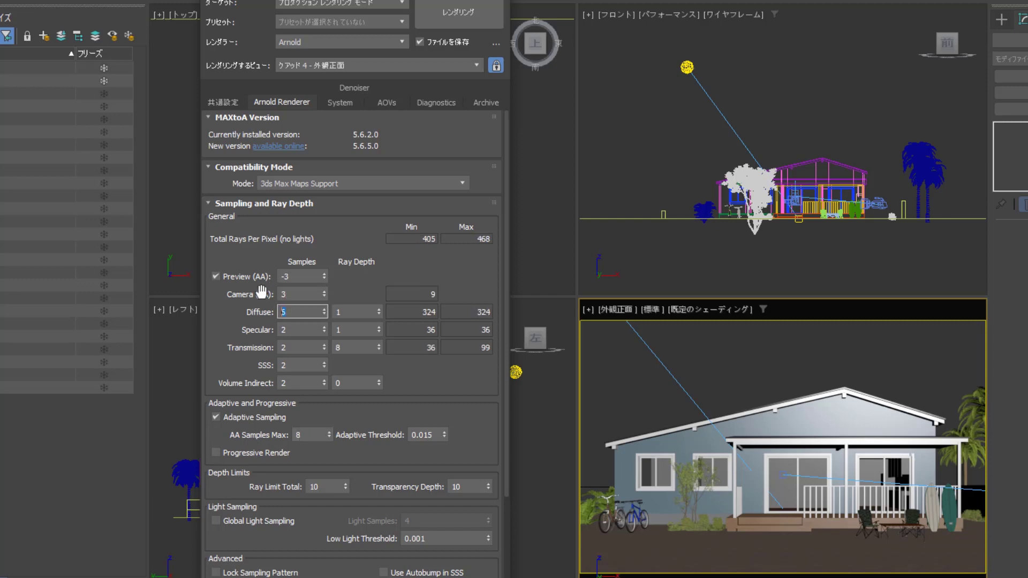
text(3)
key(Return)
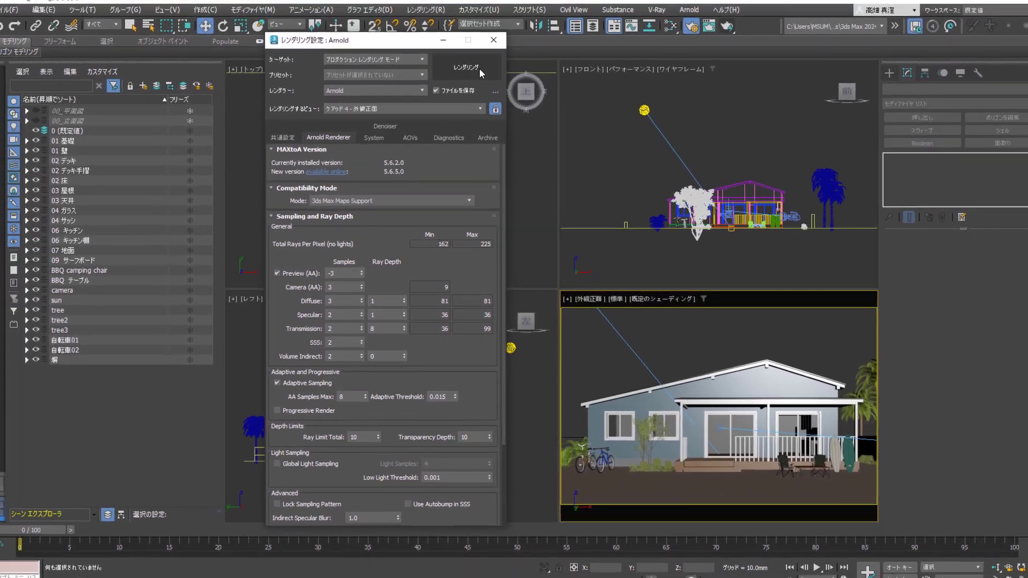
Render the front exterior view with Arnold and check the progress dialog and the render view
click(471, 50)
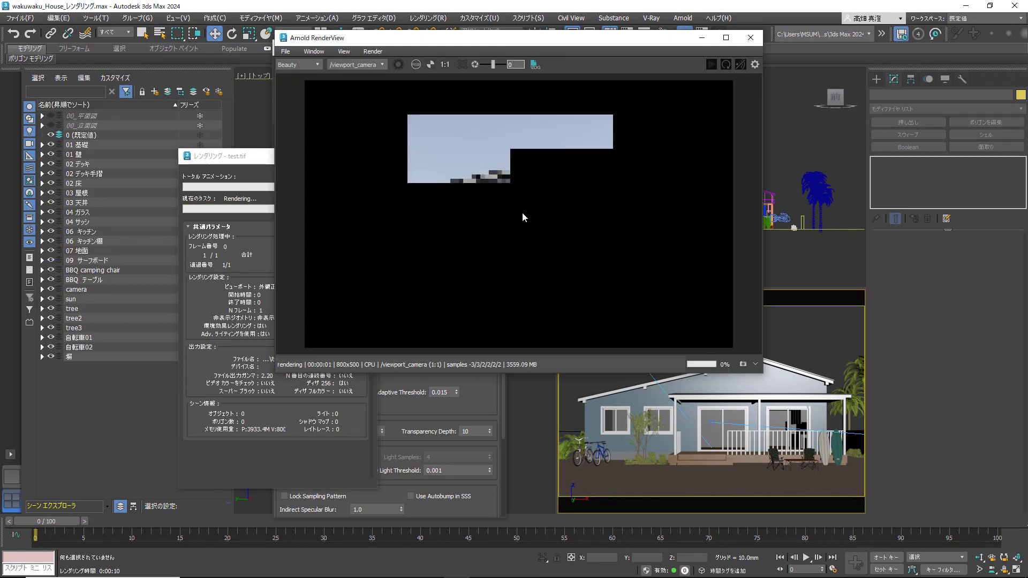
drag(554, 39, 573, 79)
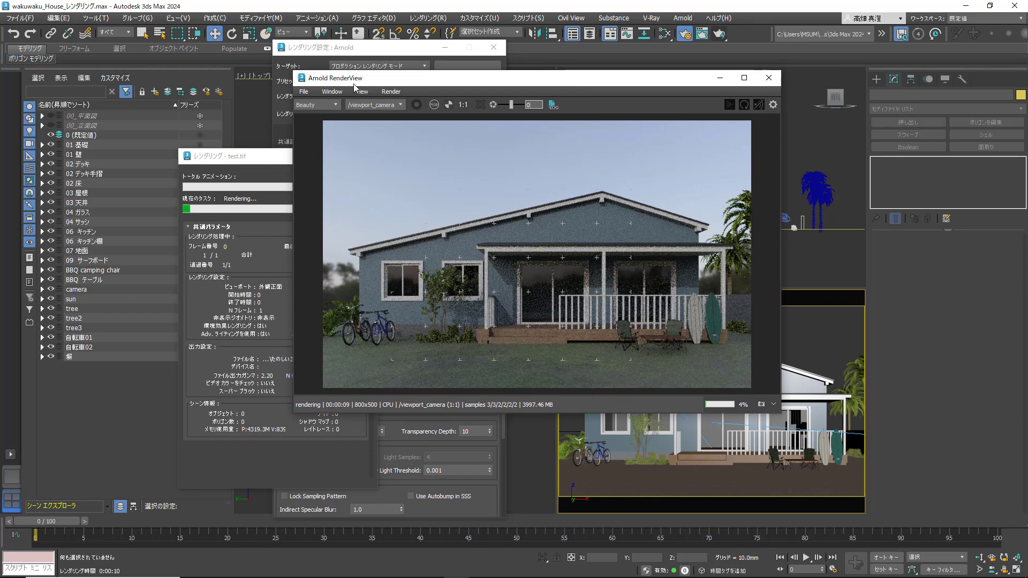
click(246, 156)
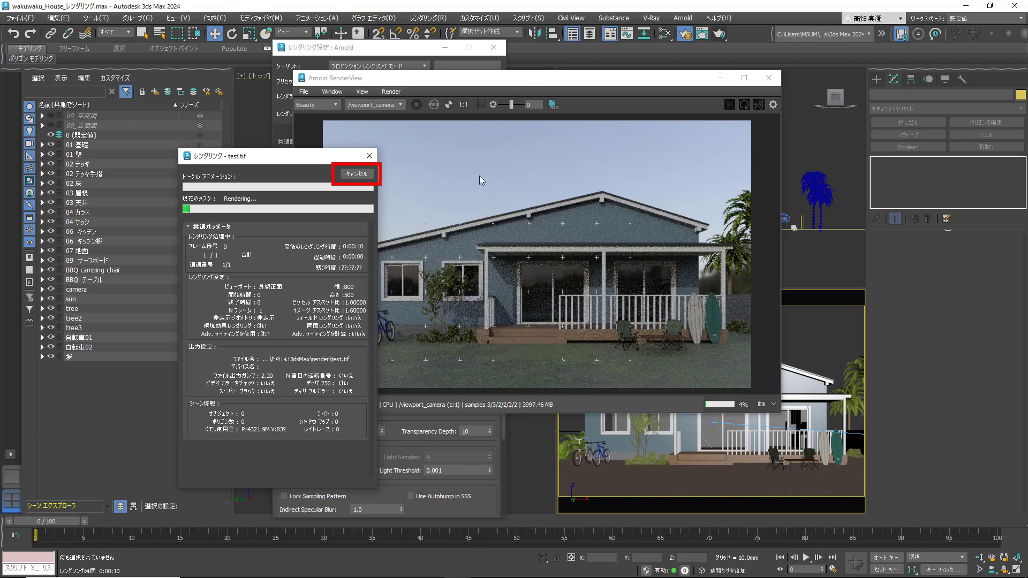
click(582, 83)
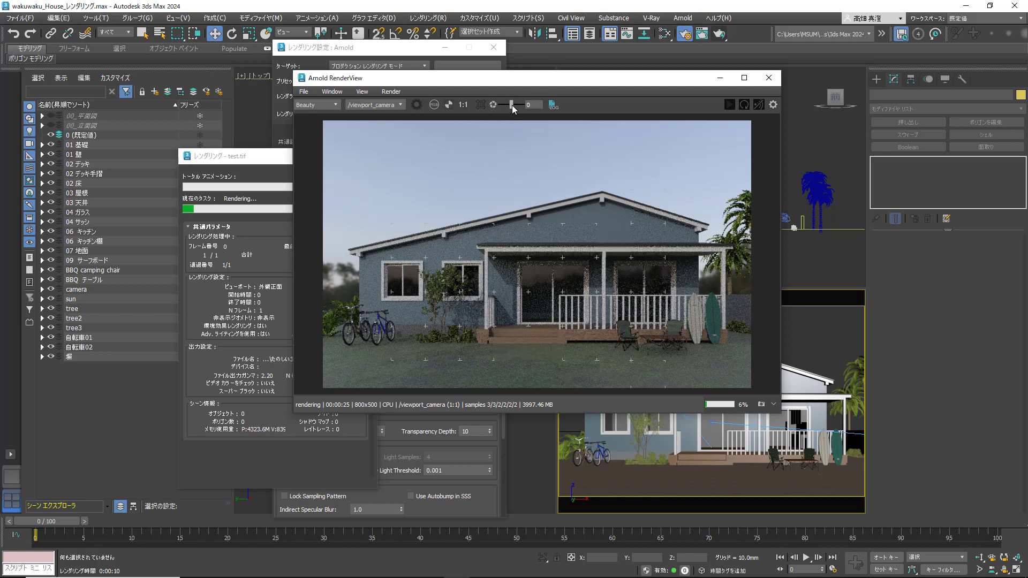
Raise the rendered image's exposure to about 0.48, and review the Display, Post and Pixel settings with the render view widened
drag(512, 108, 513, 108)
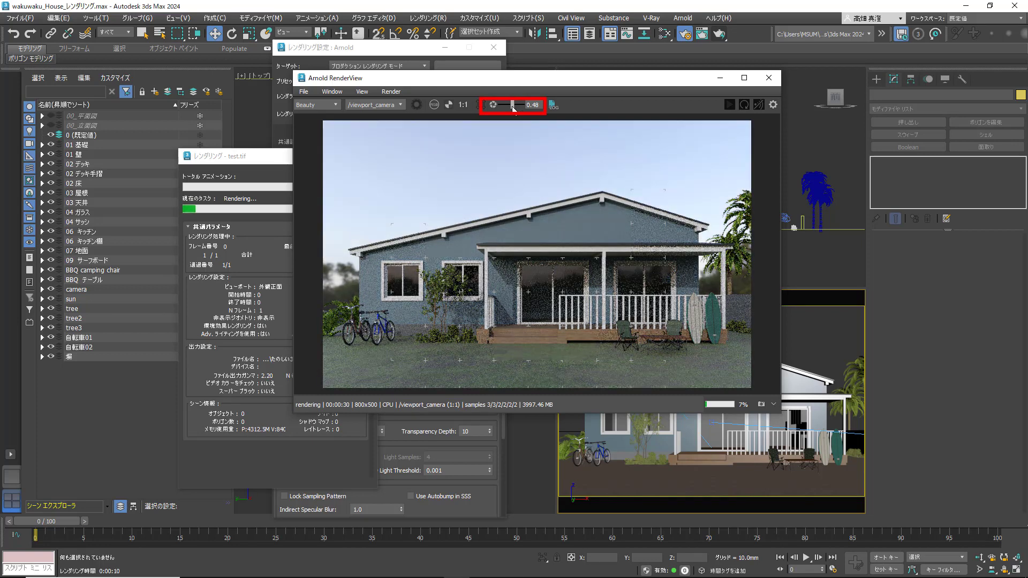
click(774, 106)
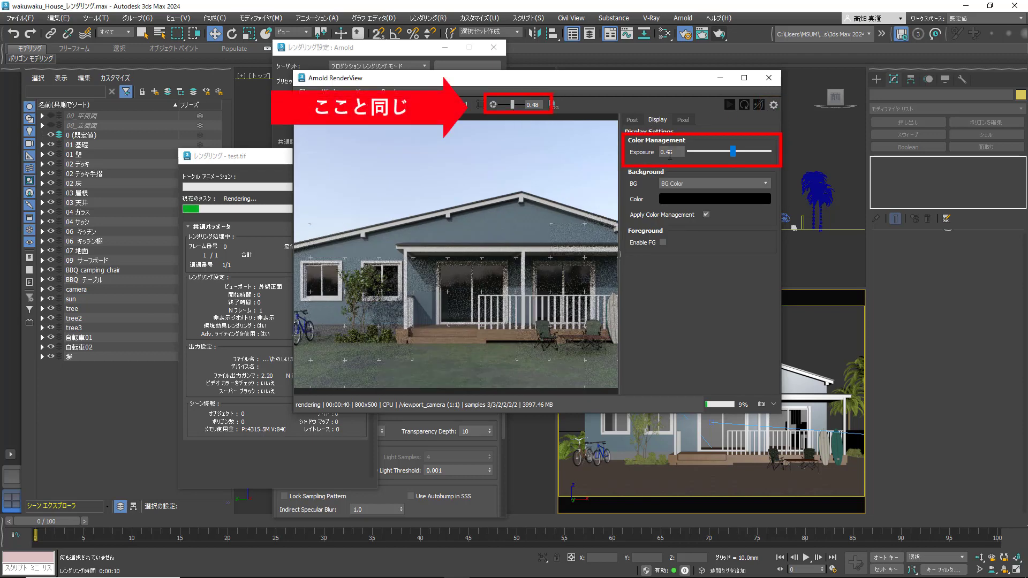
click(632, 120)
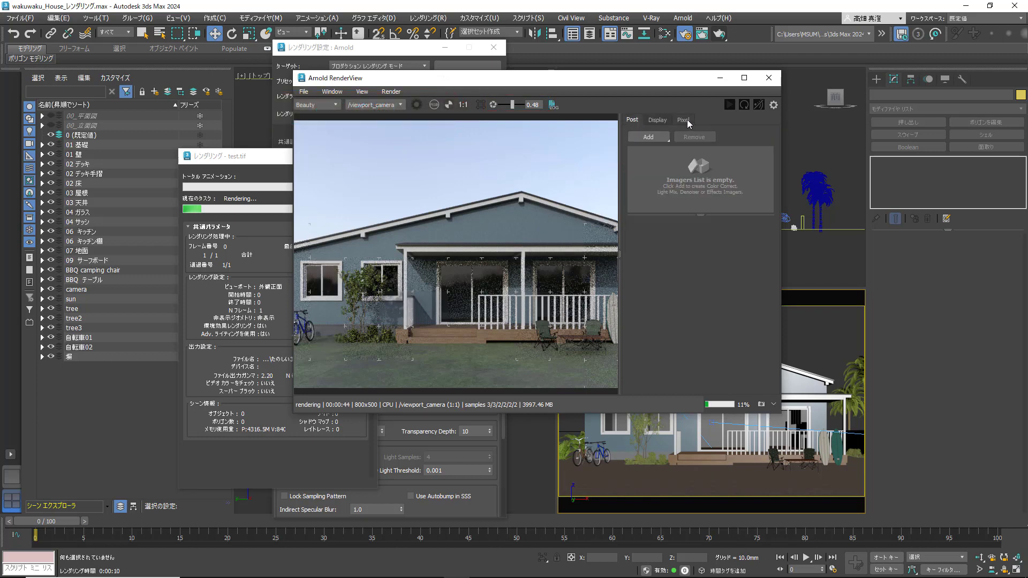
click(687, 121)
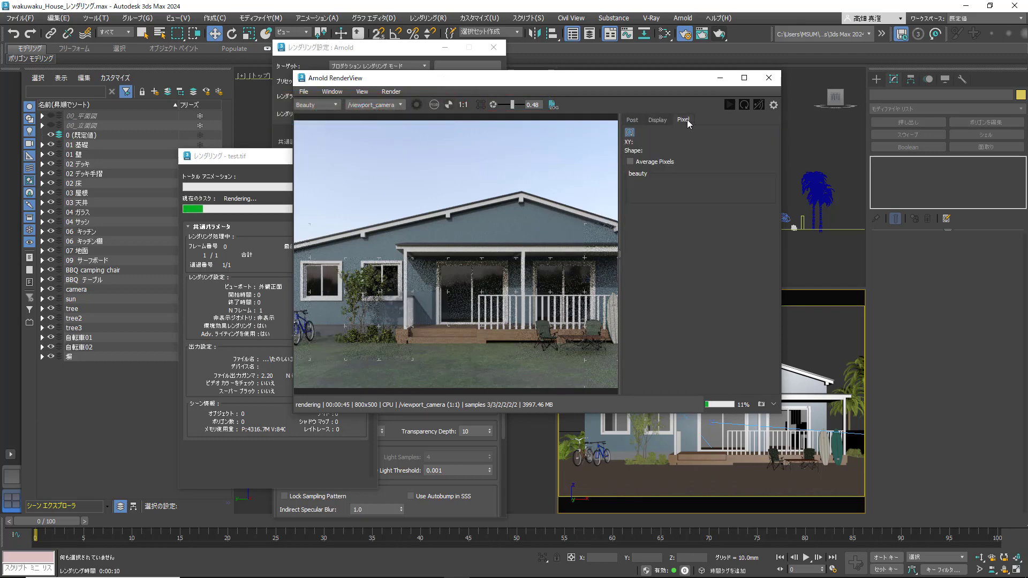
click(657, 119)
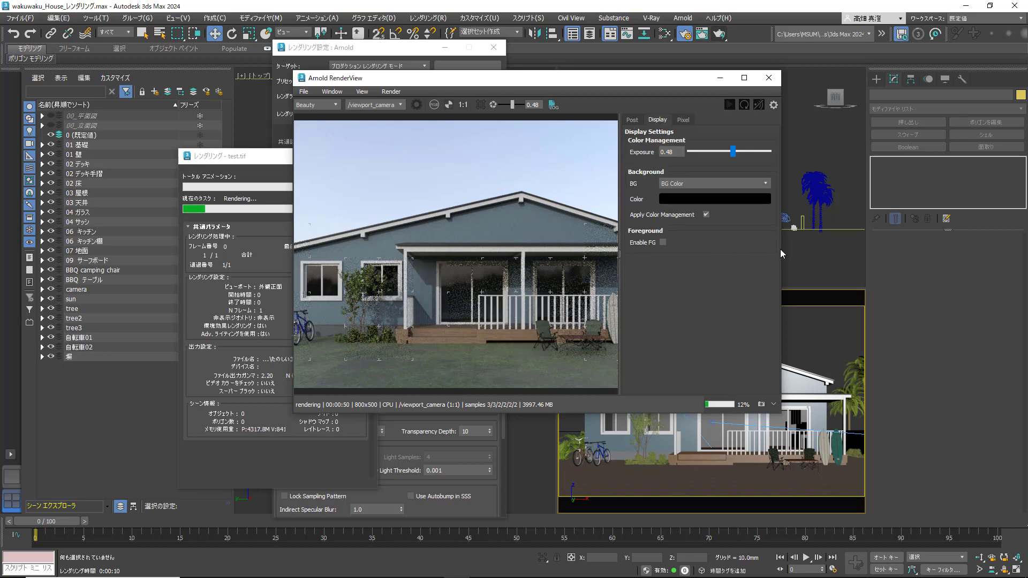
drag(781, 248, 906, 240)
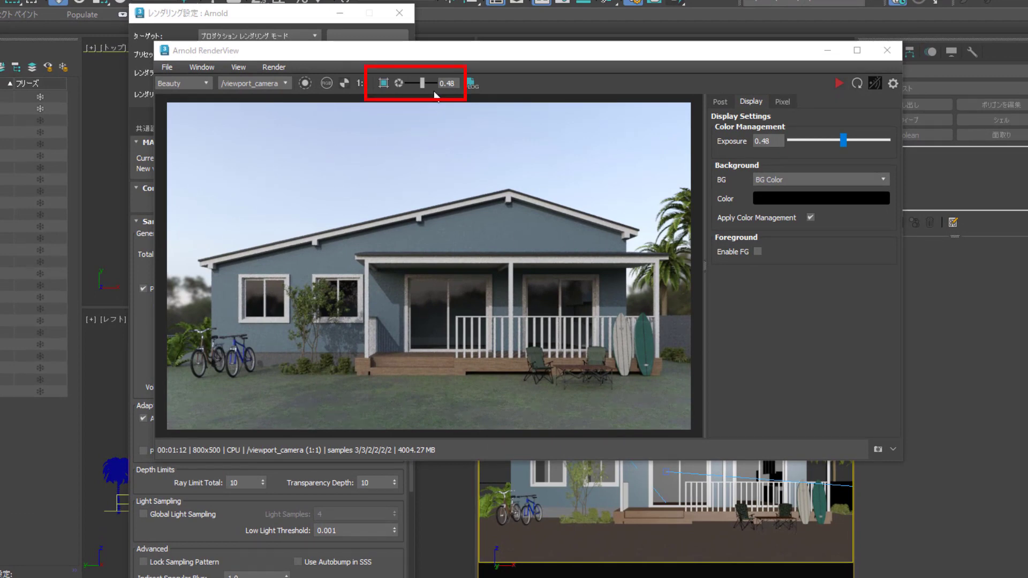
Raise the rendered image's exposure to about 1.90 and save the image as 01.jpg in the render folder
drag(423, 84, 427, 84)
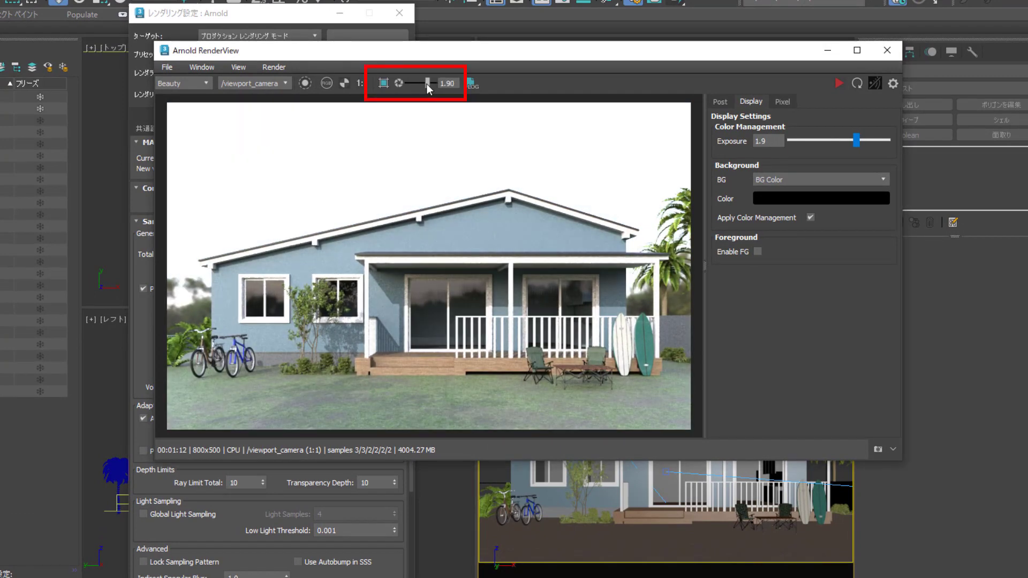
click(167, 67)
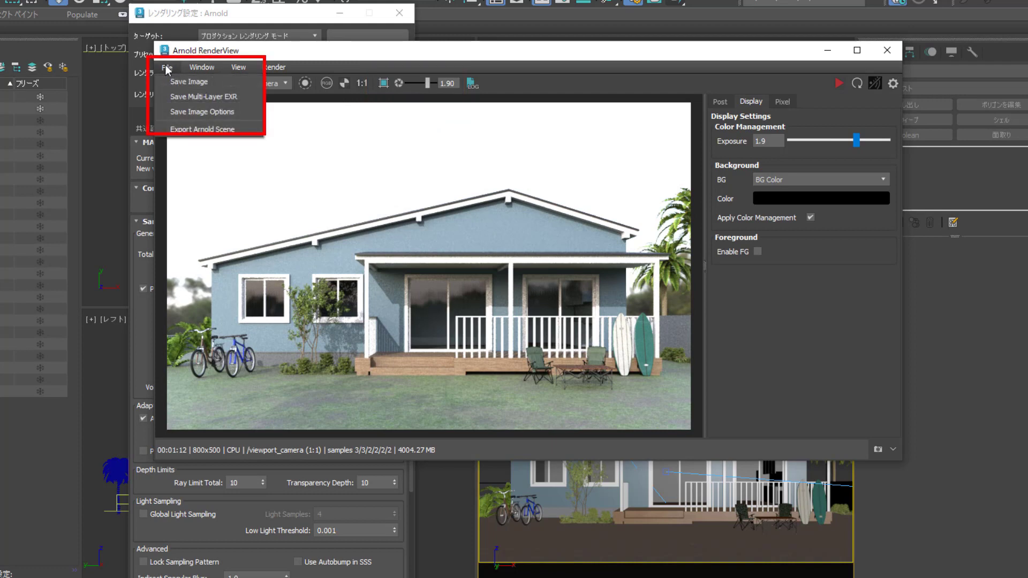
click(169, 82)
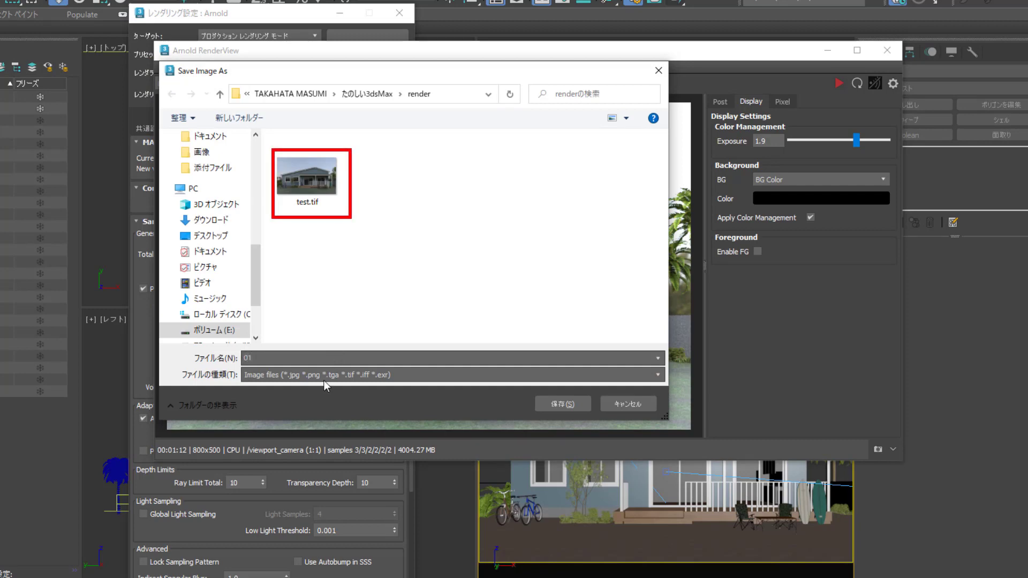
click(658, 375)
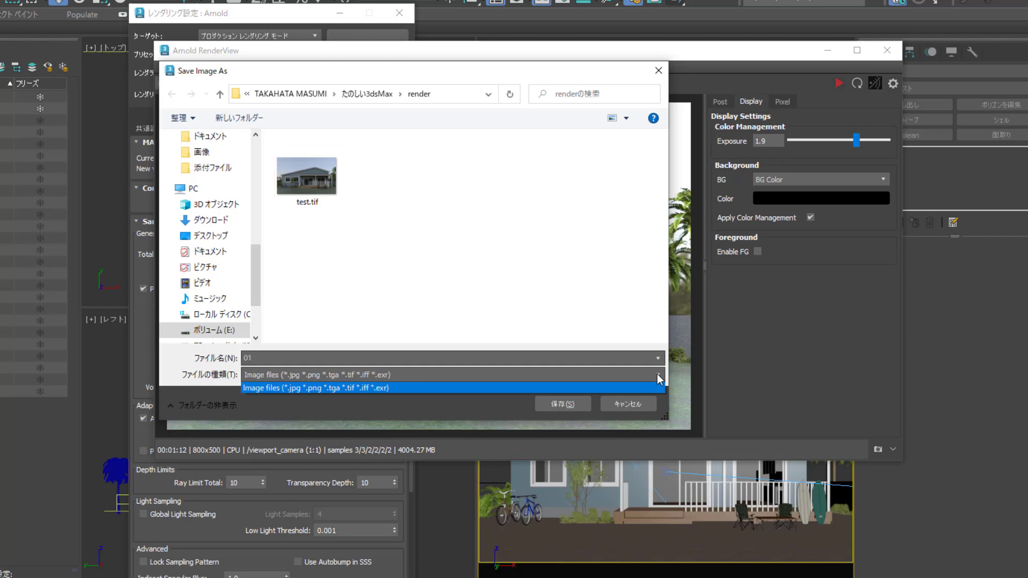
click(388, 358)
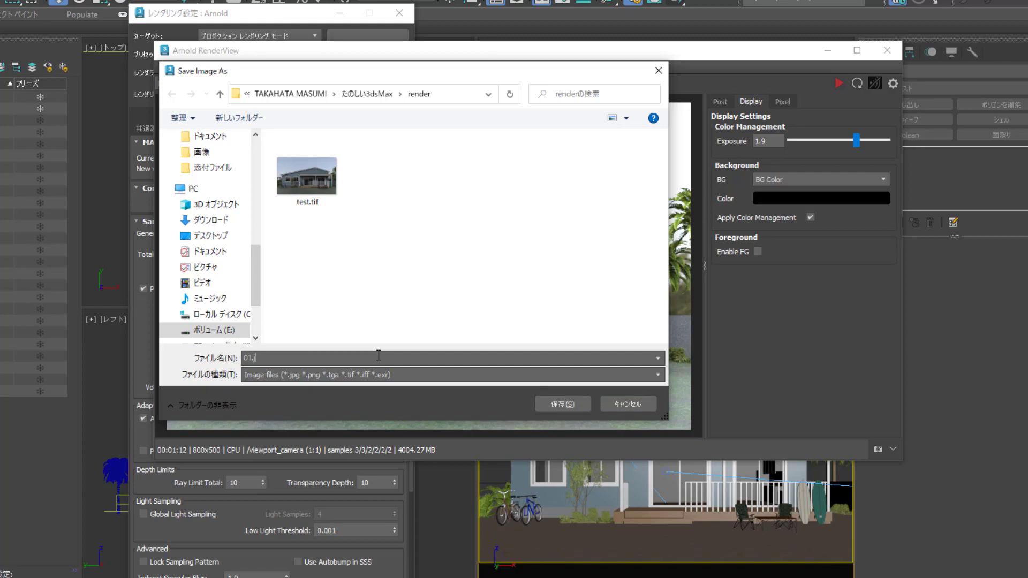
click(557, 403)
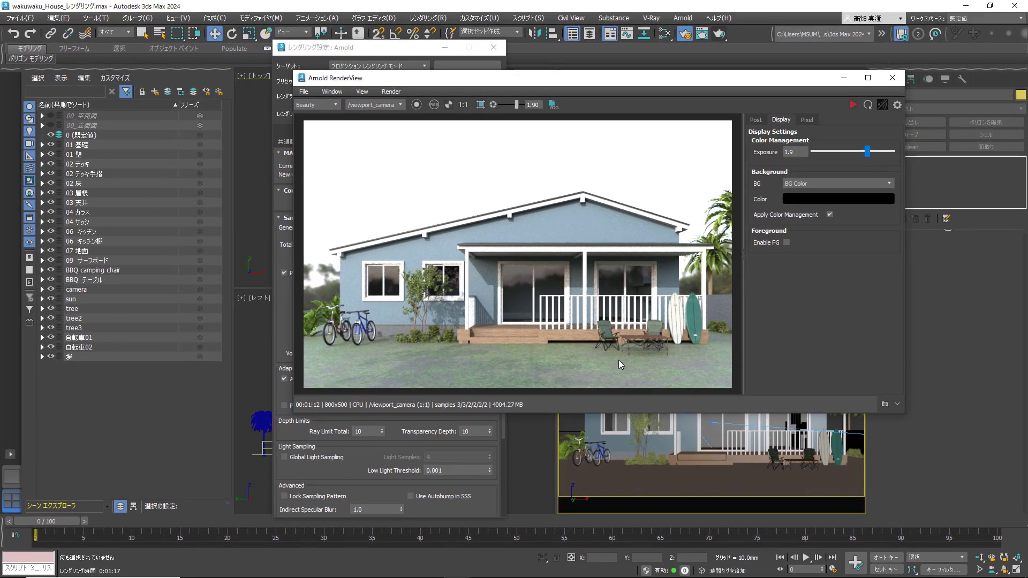
Lower the rendered image's exposure to about -0.24 and enter 02 as the file name for saving another copy
drag(516, 105, 510, 105)
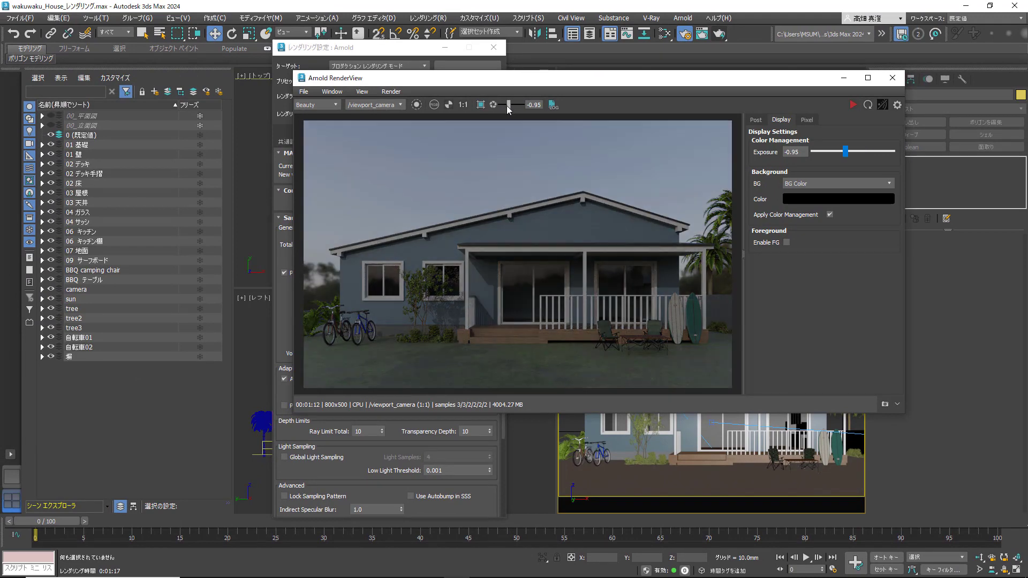
click(305, 92)
click(321, 103)
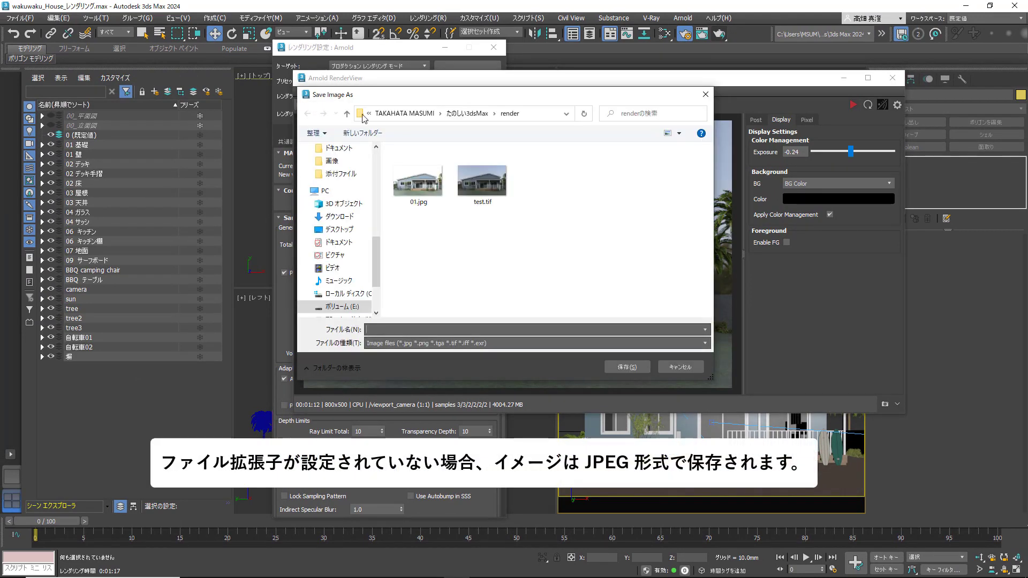
text(02)
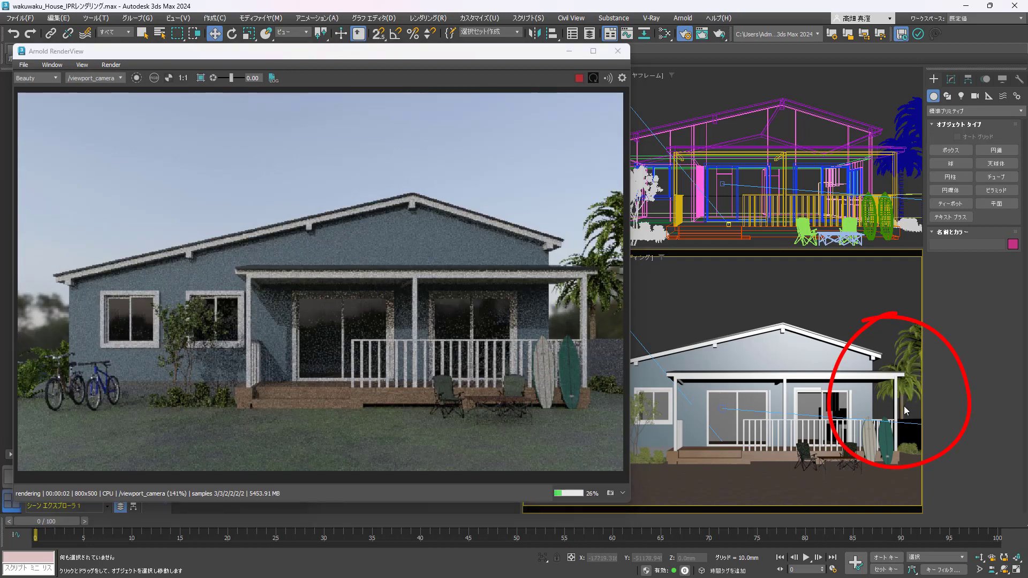
Move the palm tree up and above the house roof during the interactive render, then stop the render and close its view
drag(901, 407, 892, 343)
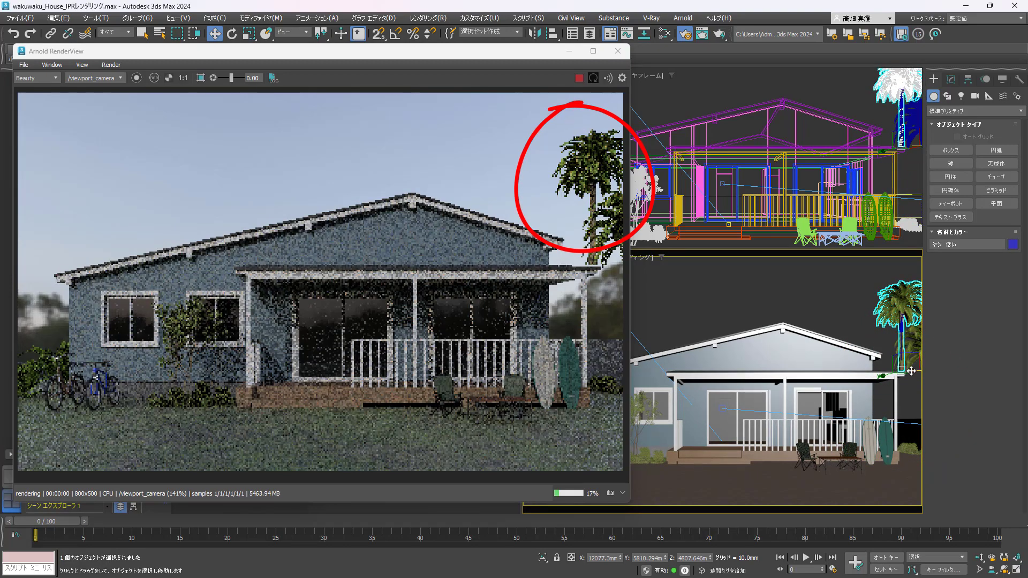
drag(917, 372, 837, 373)
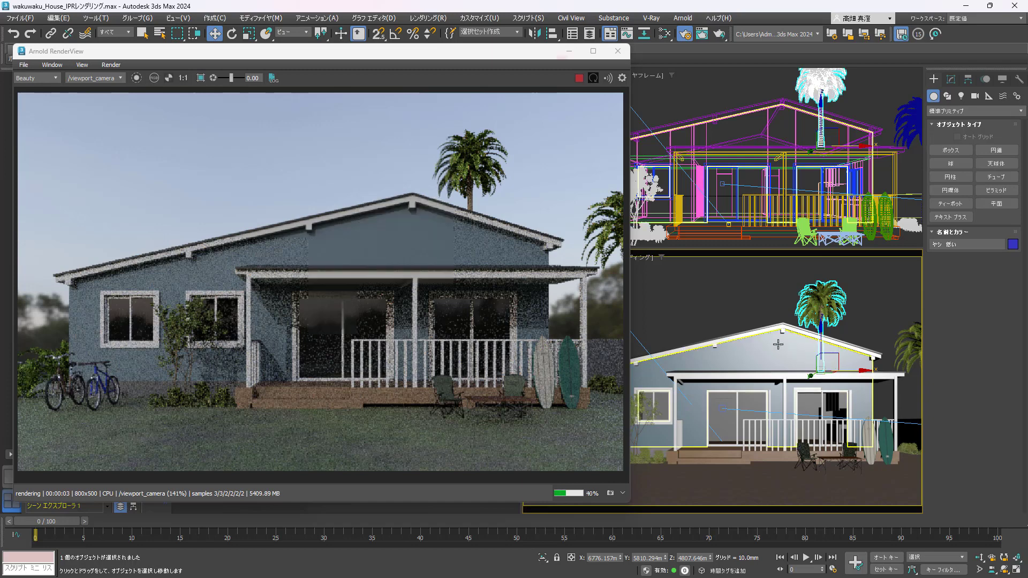
click(579, 81)
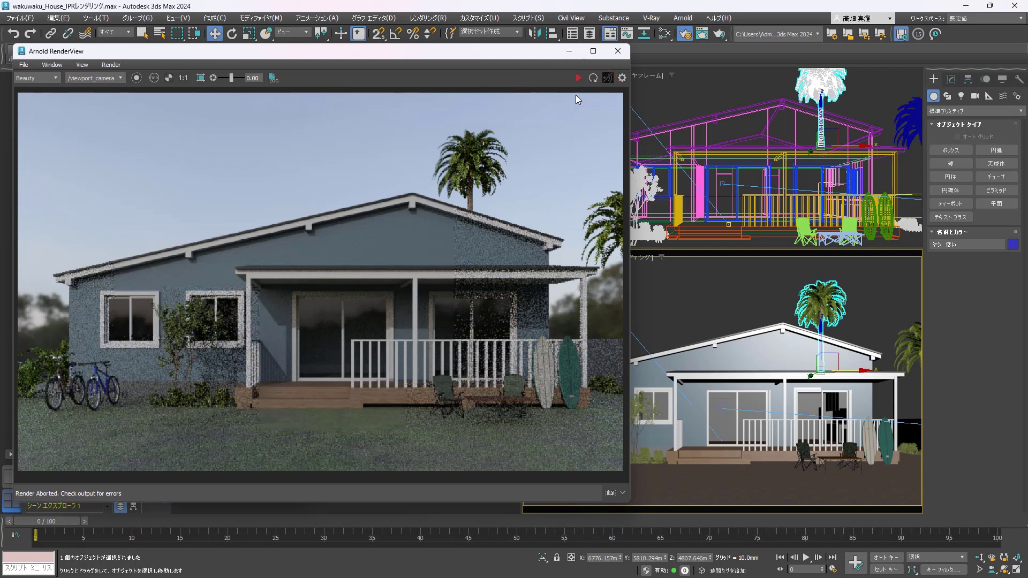
click(618, 51)
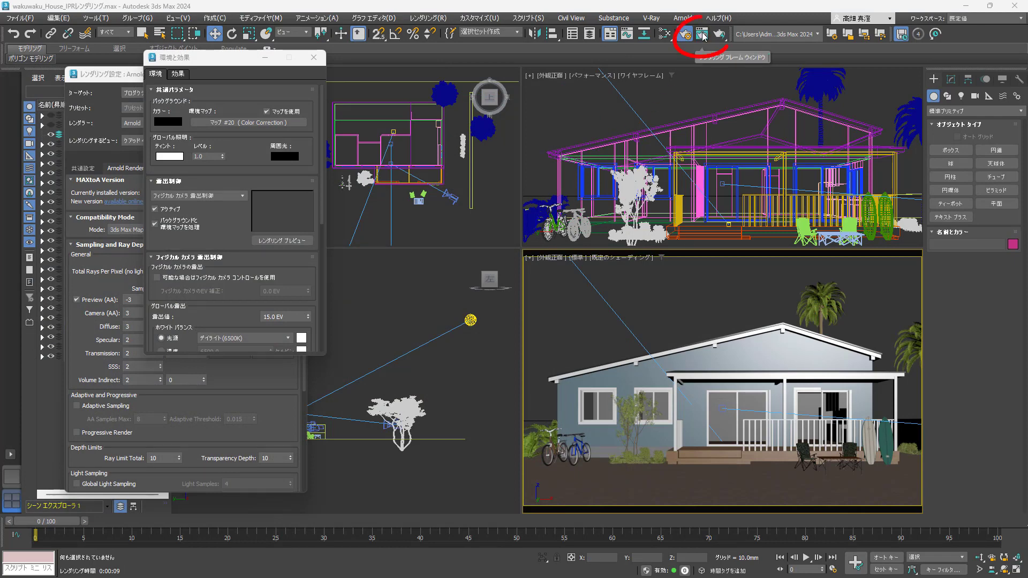
Look at the last render in the rendered frame window and close it
click(703, 36)
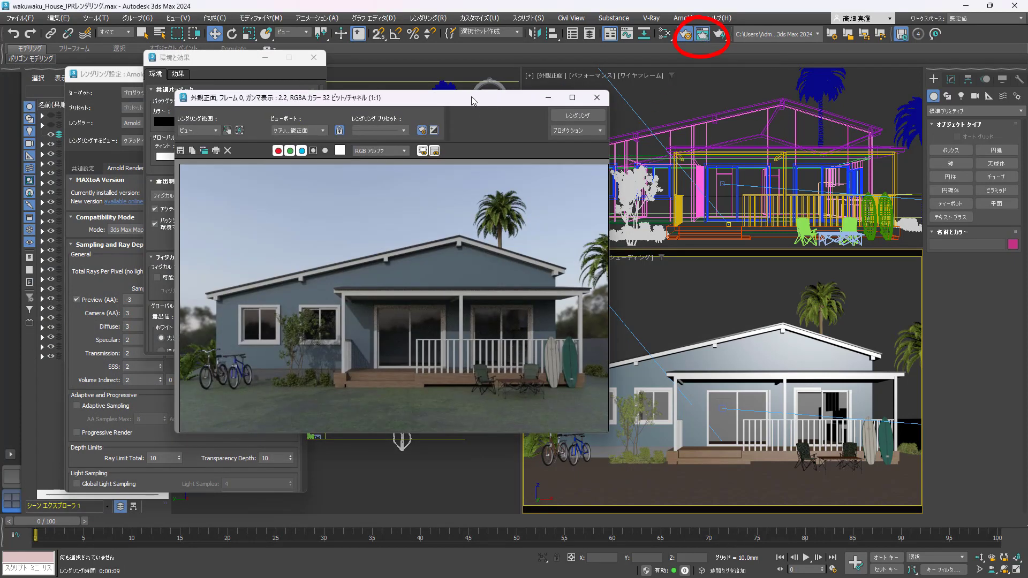
drag(474, 101, 483, 100)
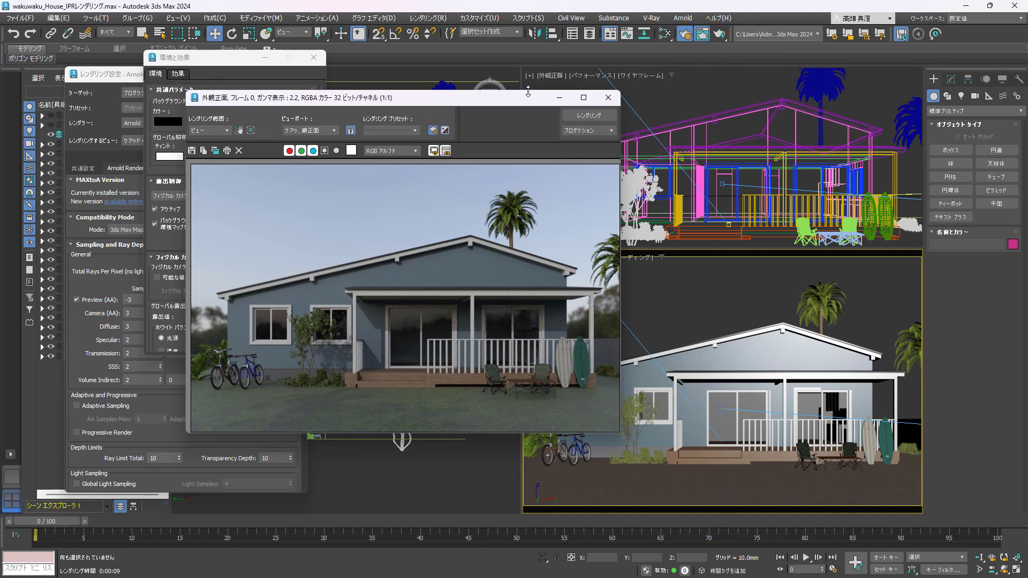
click(609, 97)
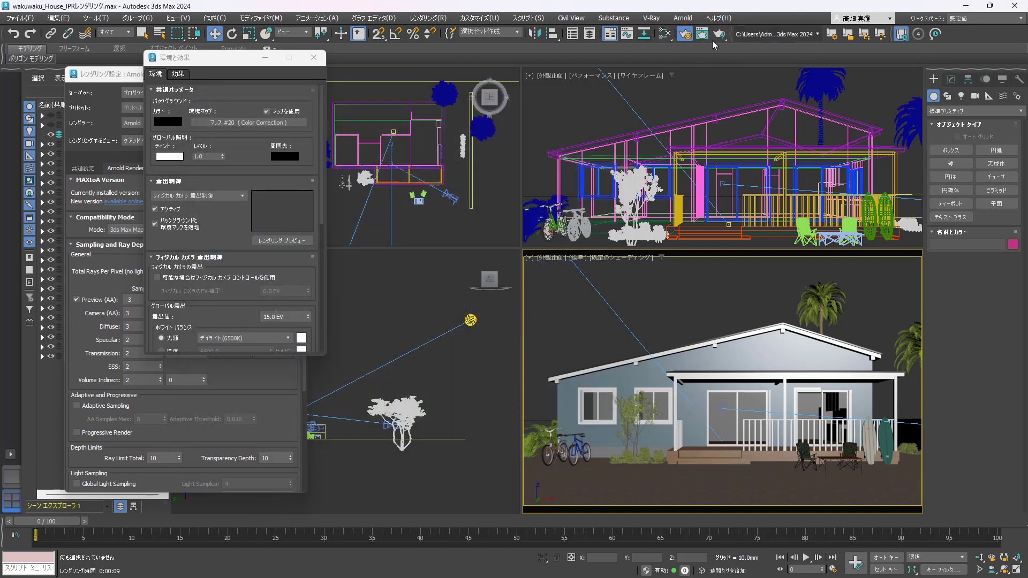
click(683, 19)
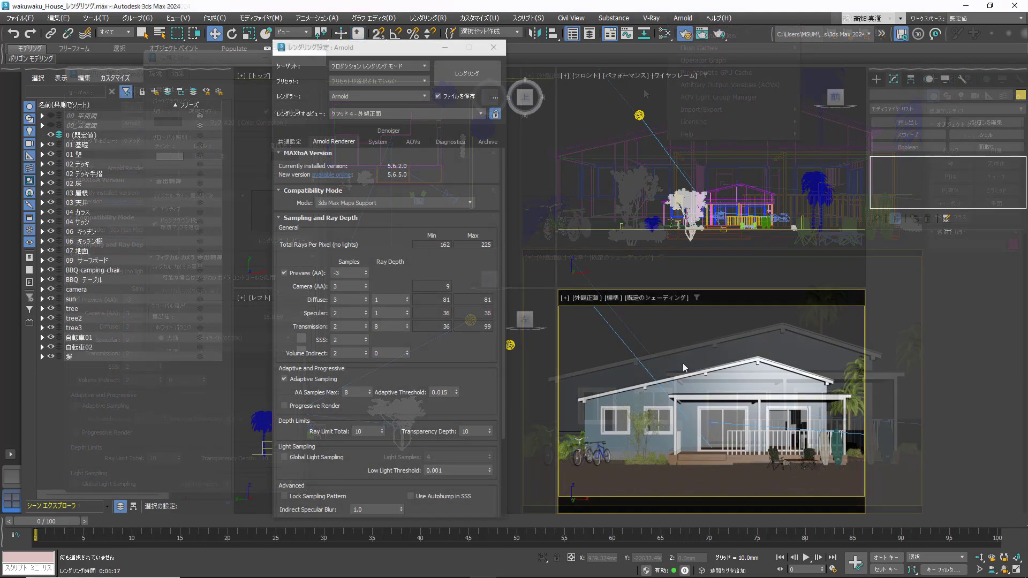
Switch the camera viewport from the front exterior view to the close-up exterior camera (外観近景)
click(591, 303)
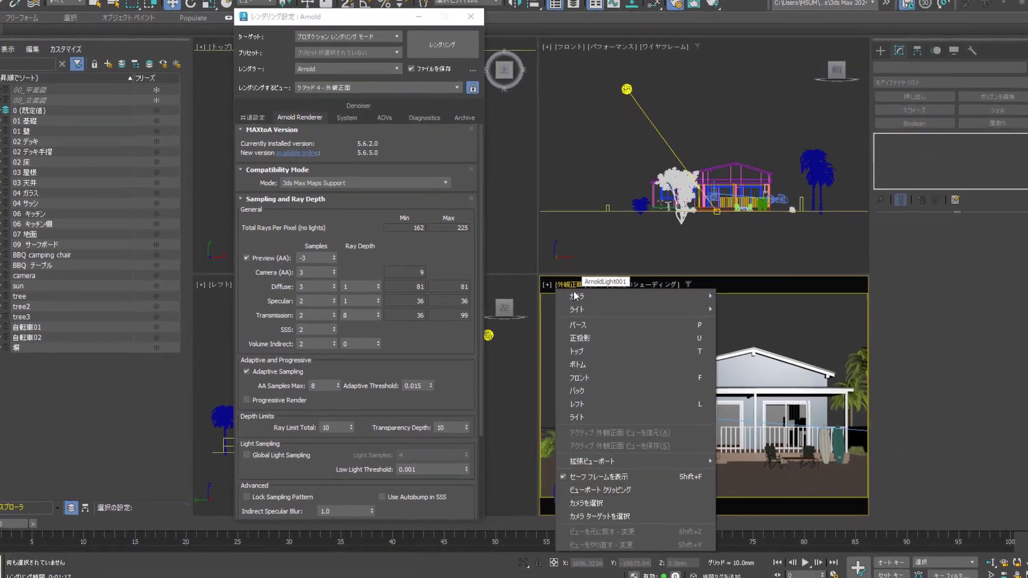
mouse_move(592, 308)
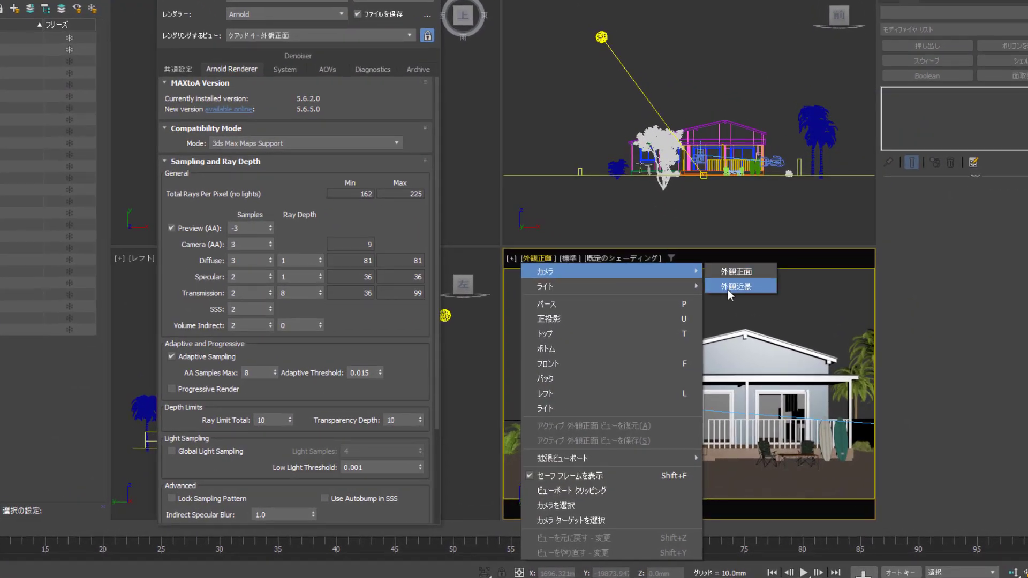
click(729, 288)
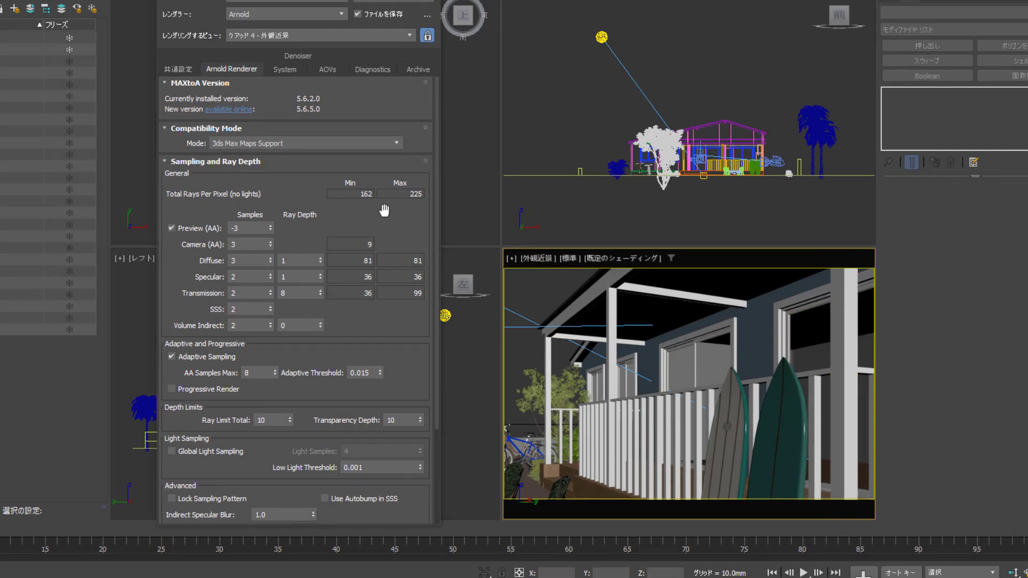
Unlock the image aspect ratio in the common render settings and set the output size to 500 wide by 800 high
click(177, 69)
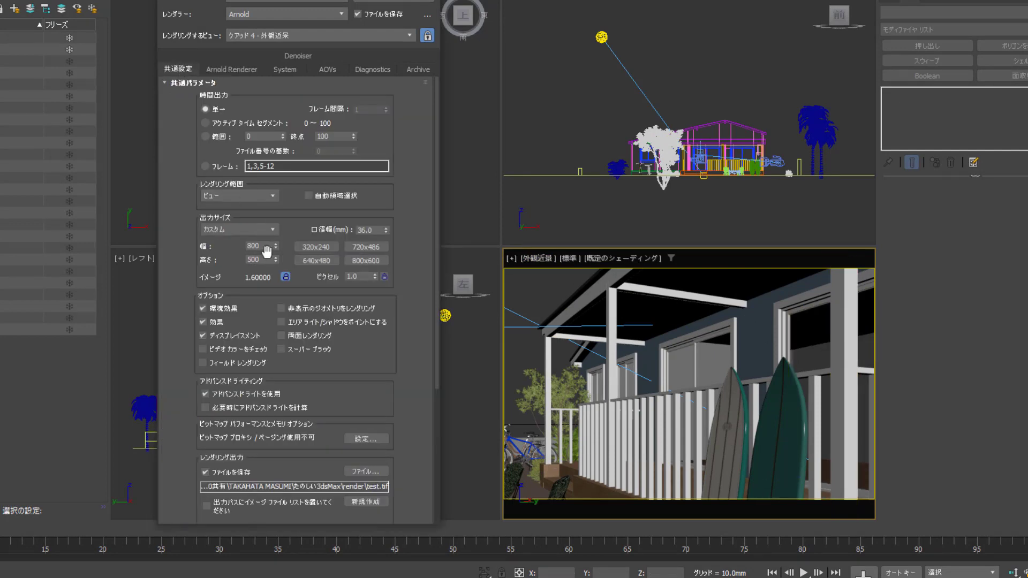
click(287, 278)
click(286, 278)
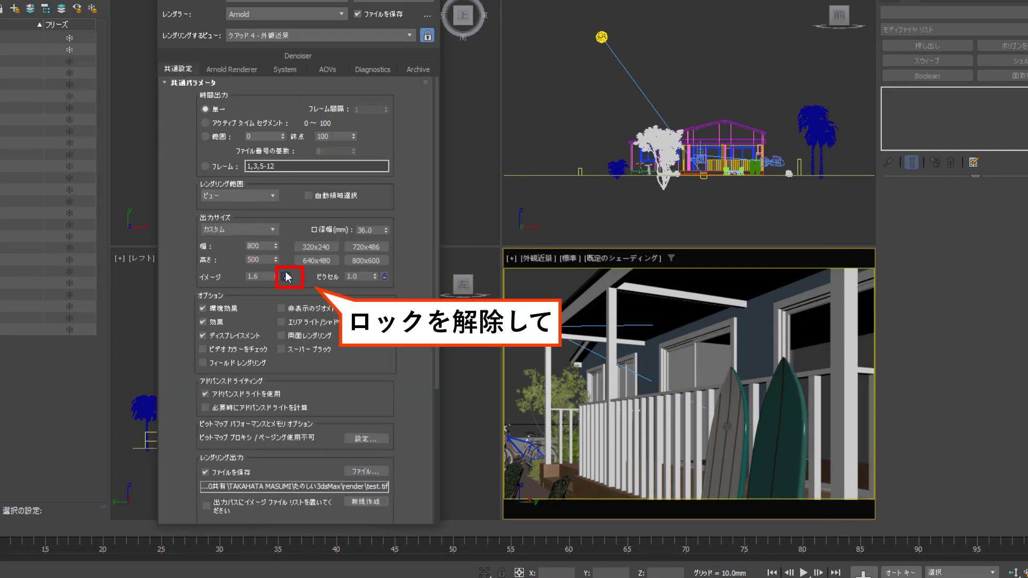
click(260, 246)
text(500)
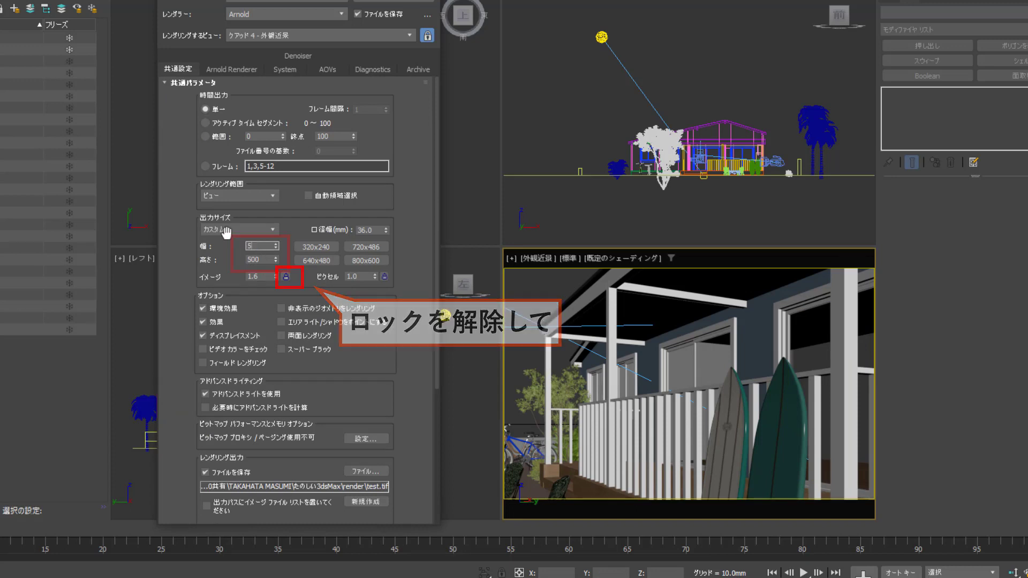
click(242, 259)
text(800)
key(Return)
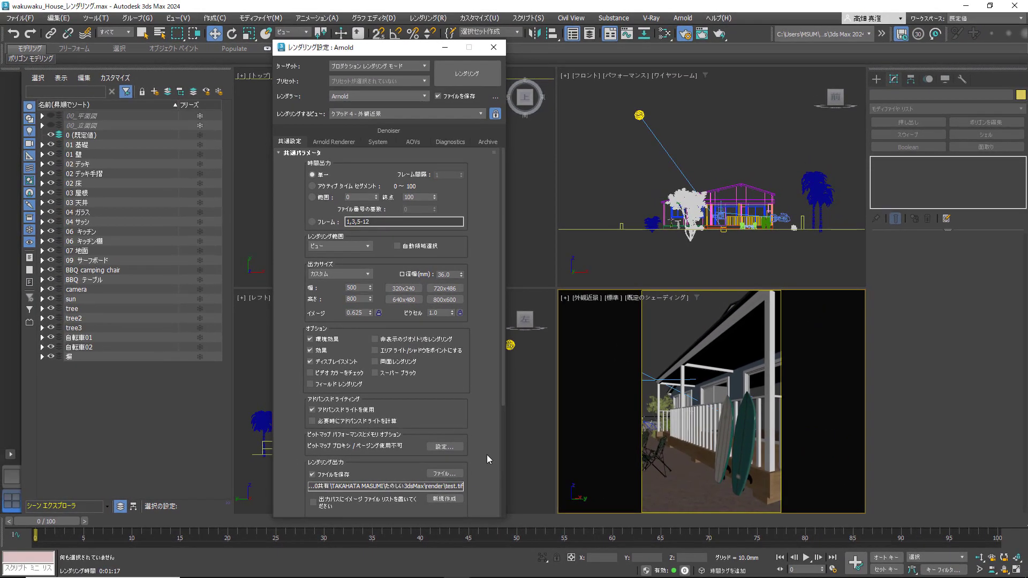
Set the render output file name to test2.tif
click(333, 141)
click(290, 142)
click(445, 473)
key(Escape)
Render the close-up exterior camera view and raise the rendered image's exposure to about 1.12
click(461, 78)
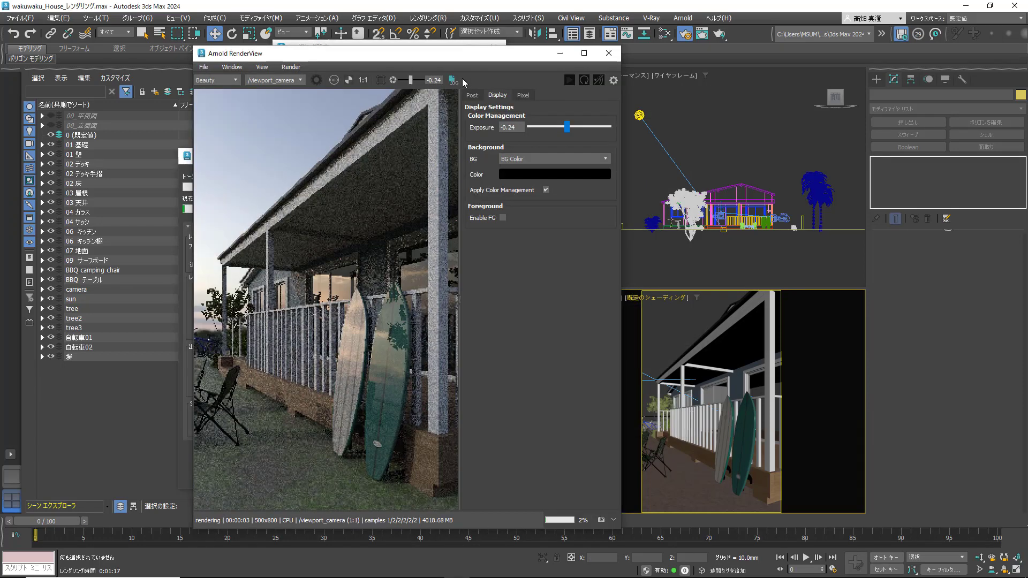
drag(448, 57, 701, 57)
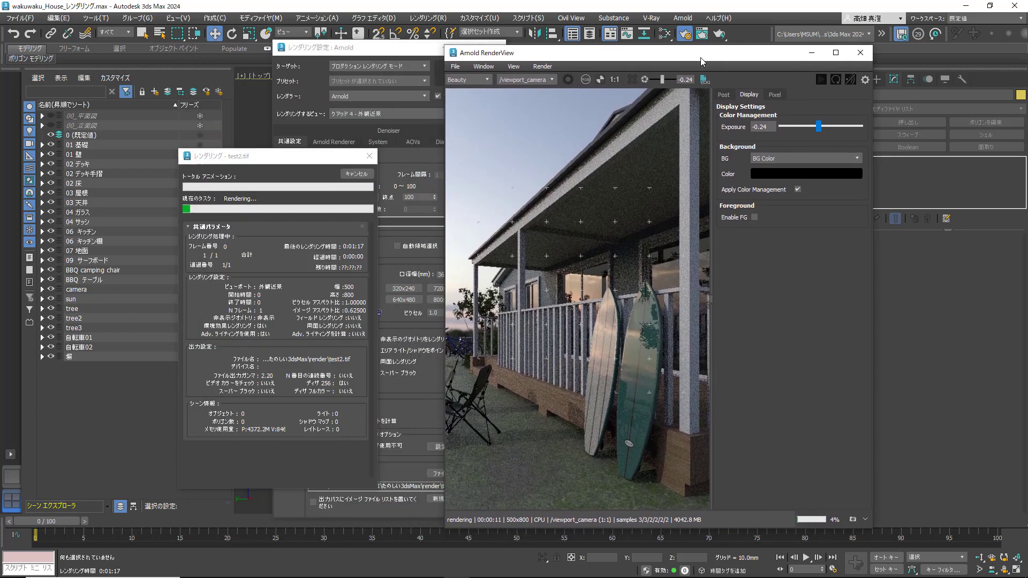
drag(818, 127, 829, 128)
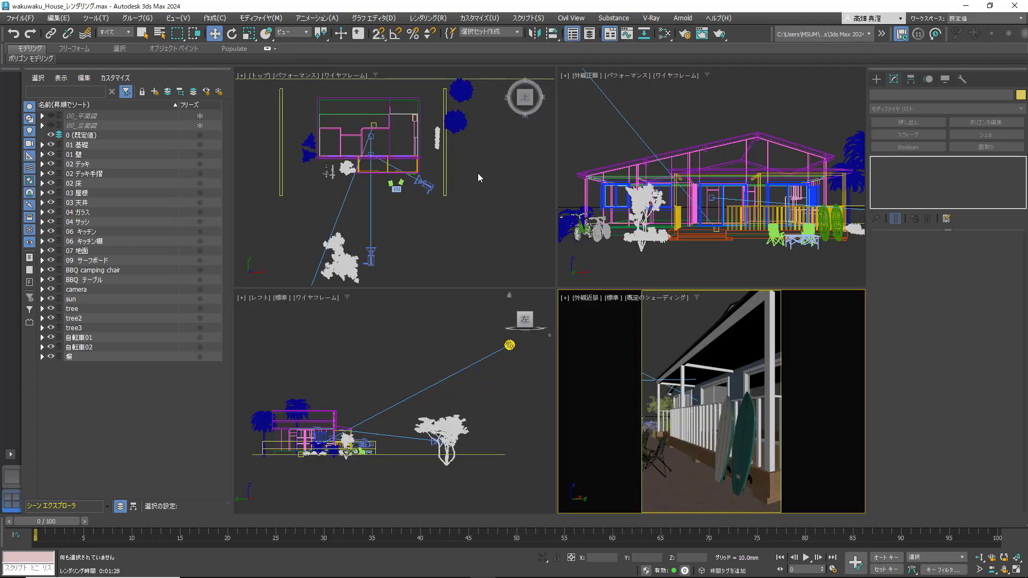
Open Batch Render for the scene and add two views to its list
click(595, 151)
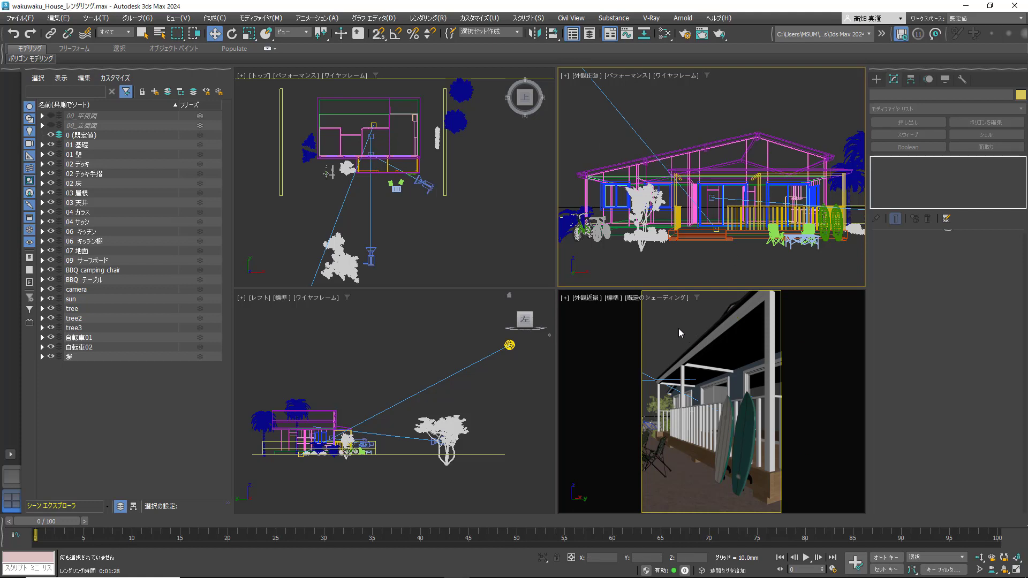
click(417, 19)
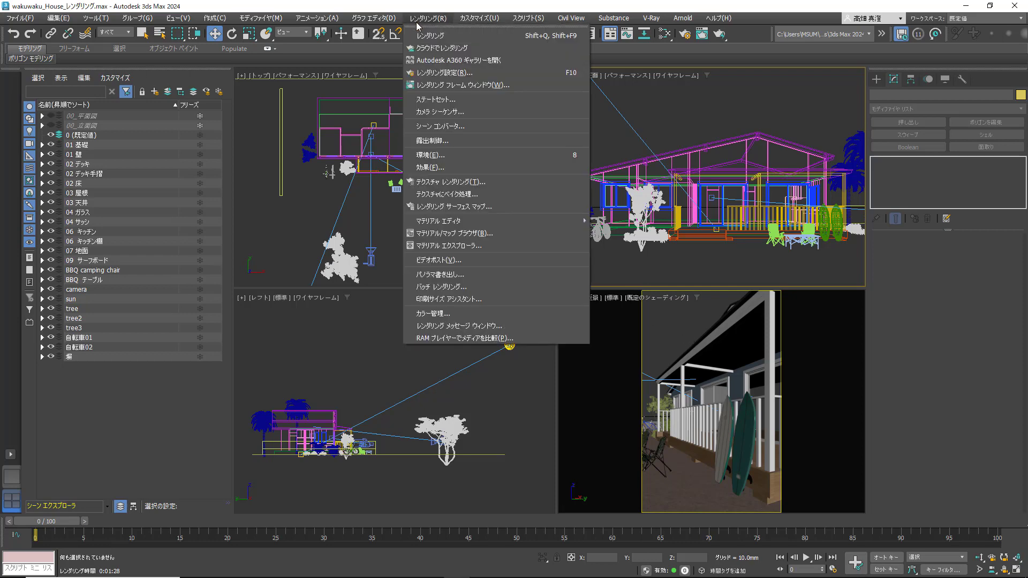
click(438, 288)
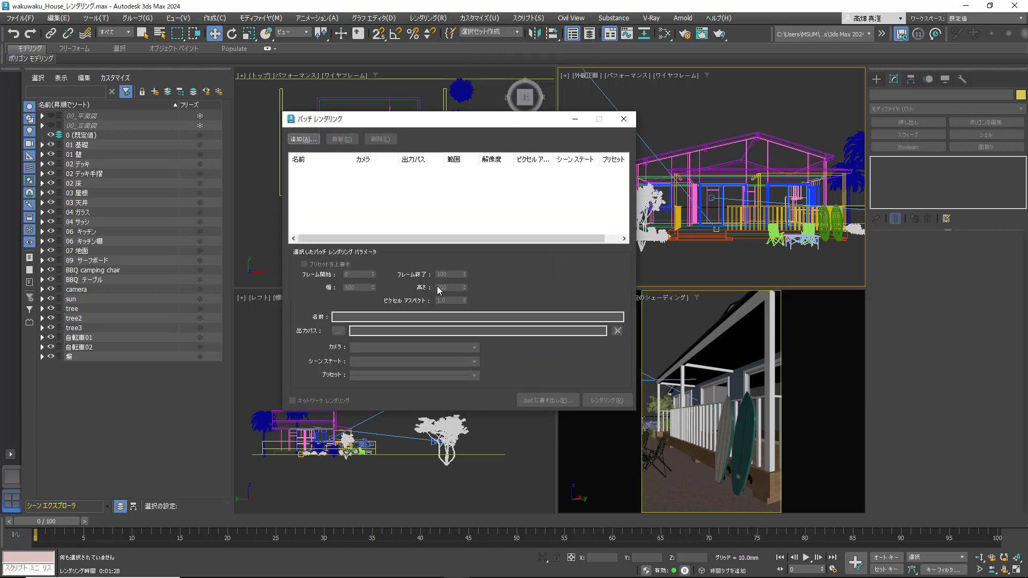
drag(457, 124, 461, 127)
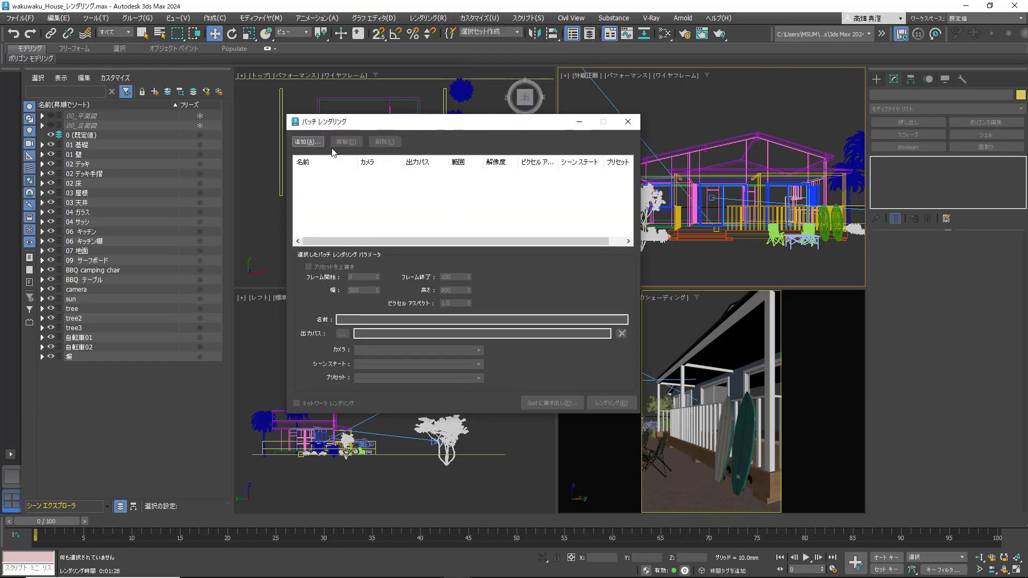
click(310, 142)
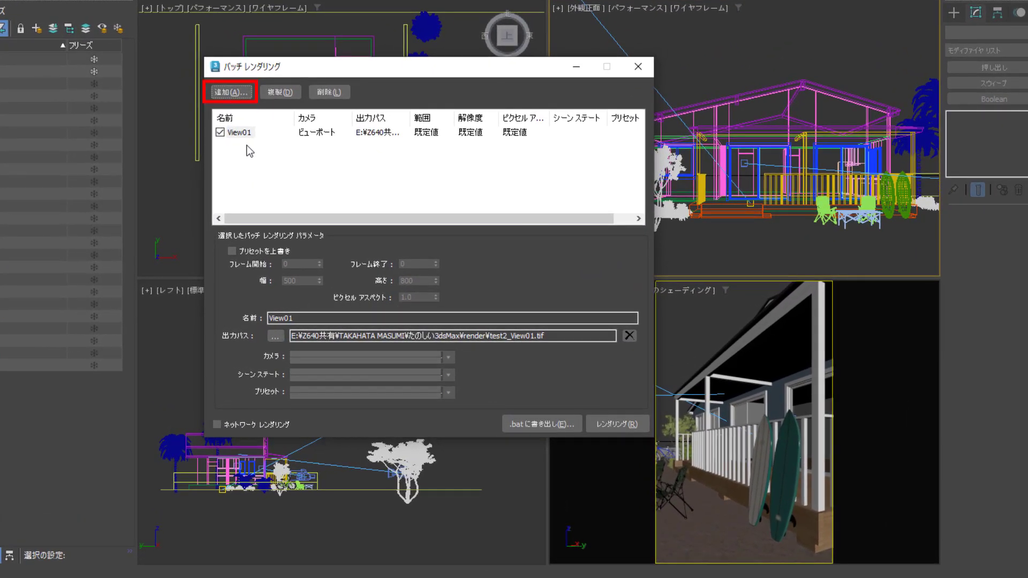
click(238, 96)
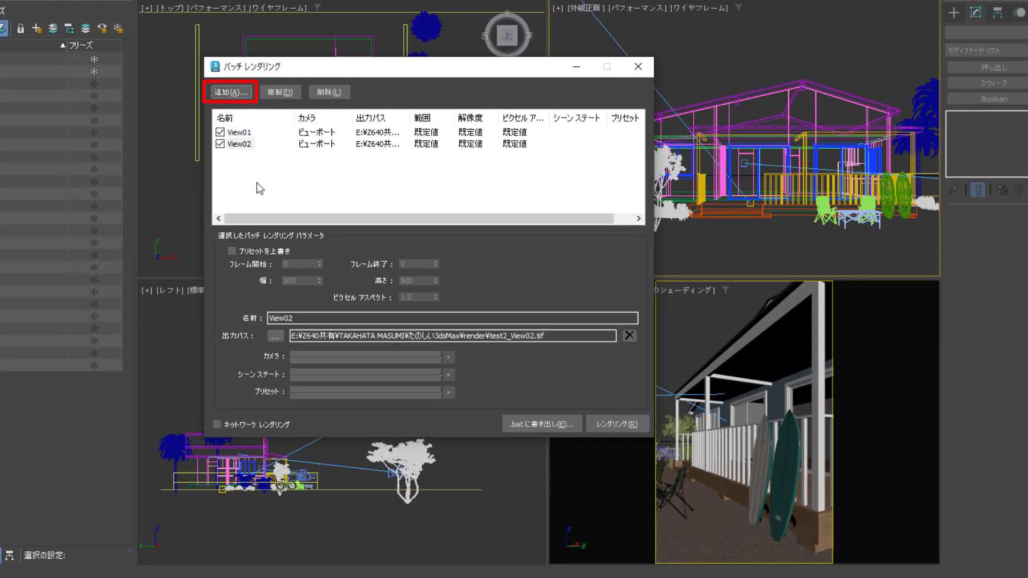
Override the preset of batch view View01 with a size of 800 × 500 and assign the front exterior camera (外観正面)
click(249, 134)
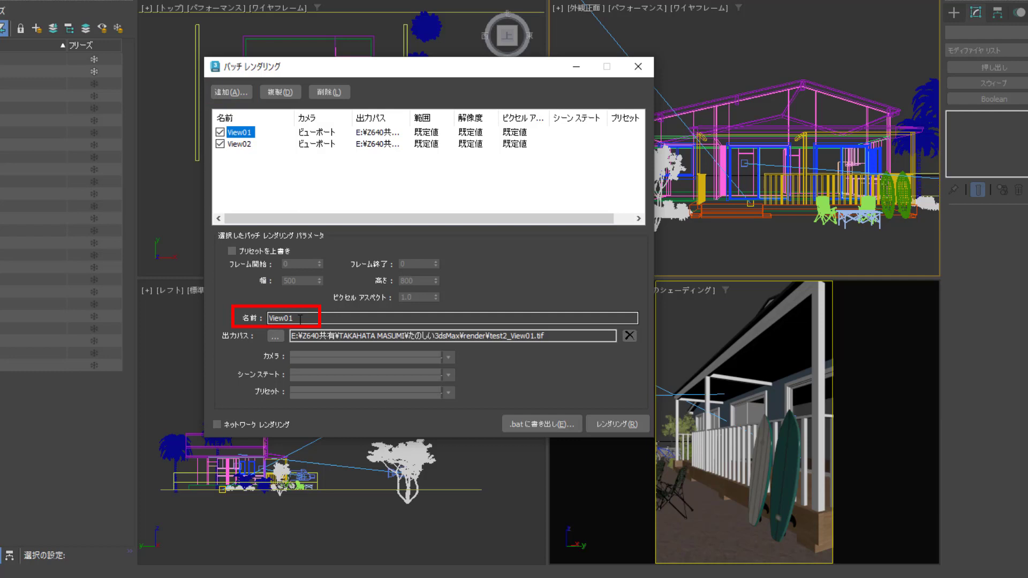
click(236, 253)
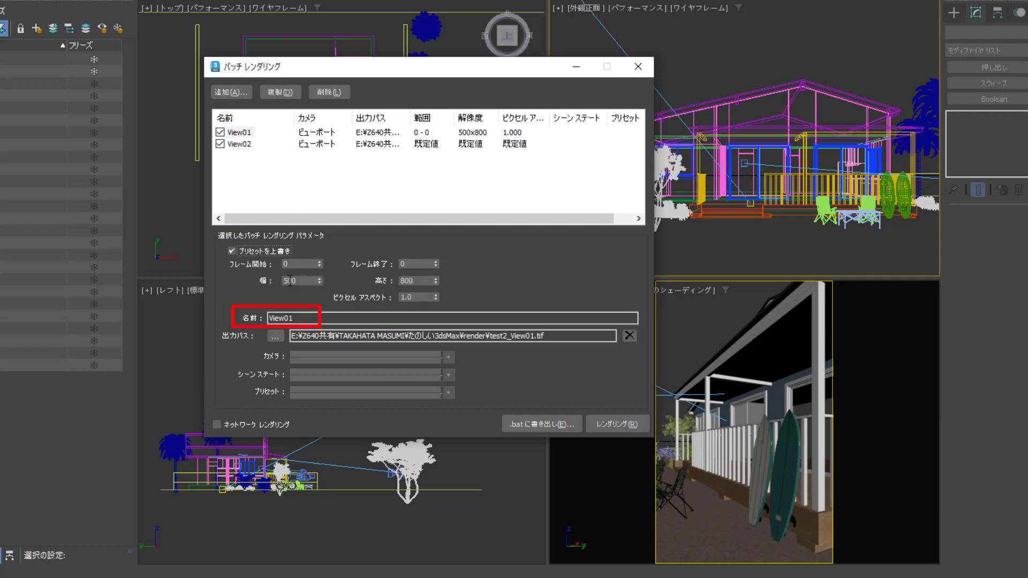
double_click(290, 281)
text(800)
key(Tab)
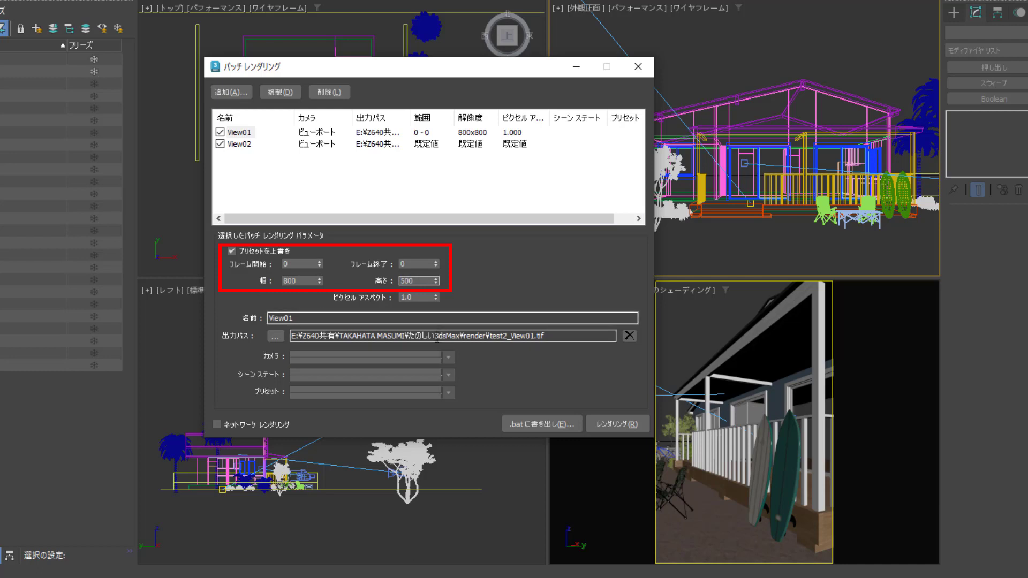
click(443, 359)
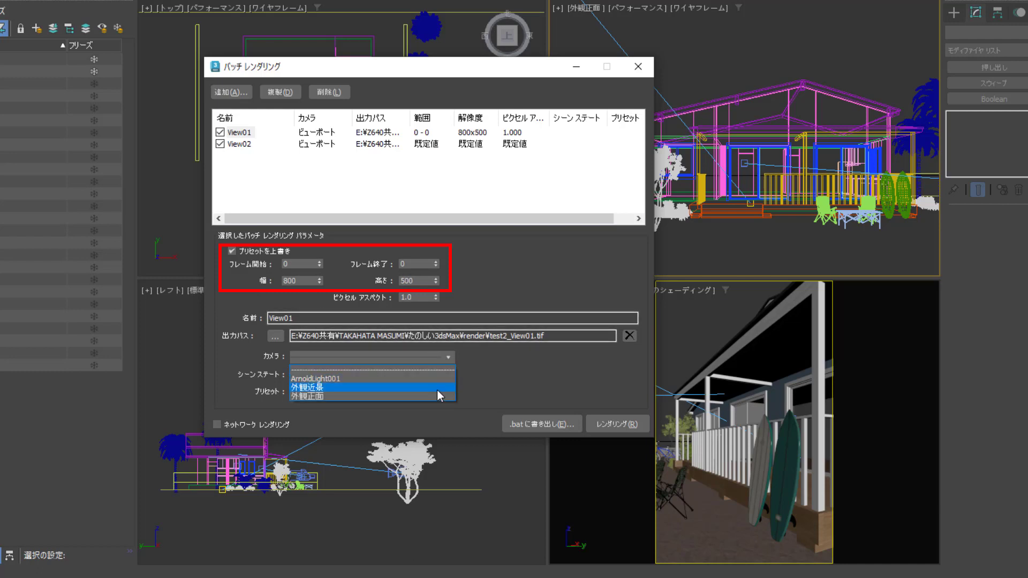
click(436, 395)
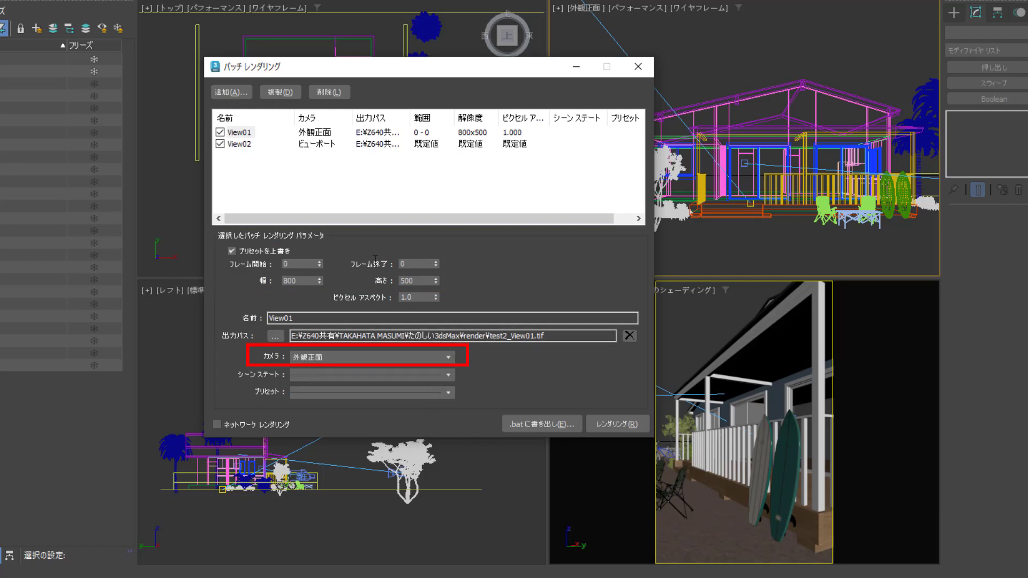
Override the preset of batch view View02 at 500 × 800 and assign the close-up exterior camera (外観近景)
click(320, 150)
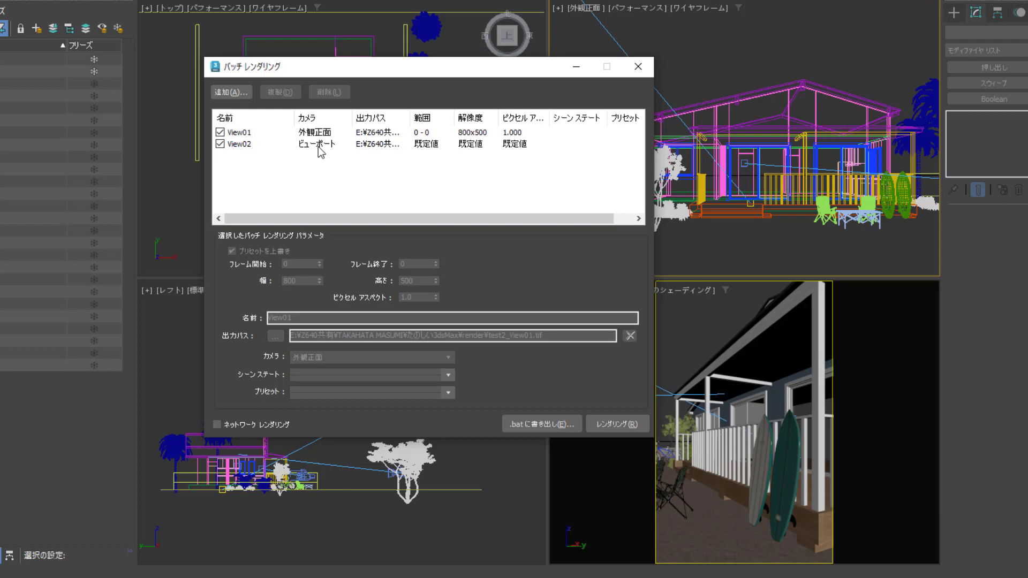
click(242, 145)
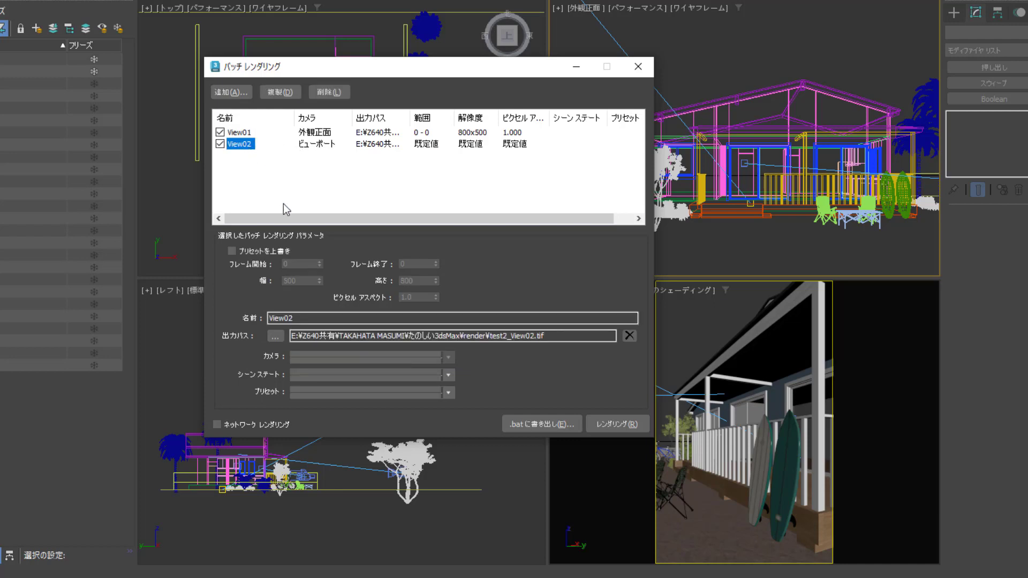
click(236, 250)
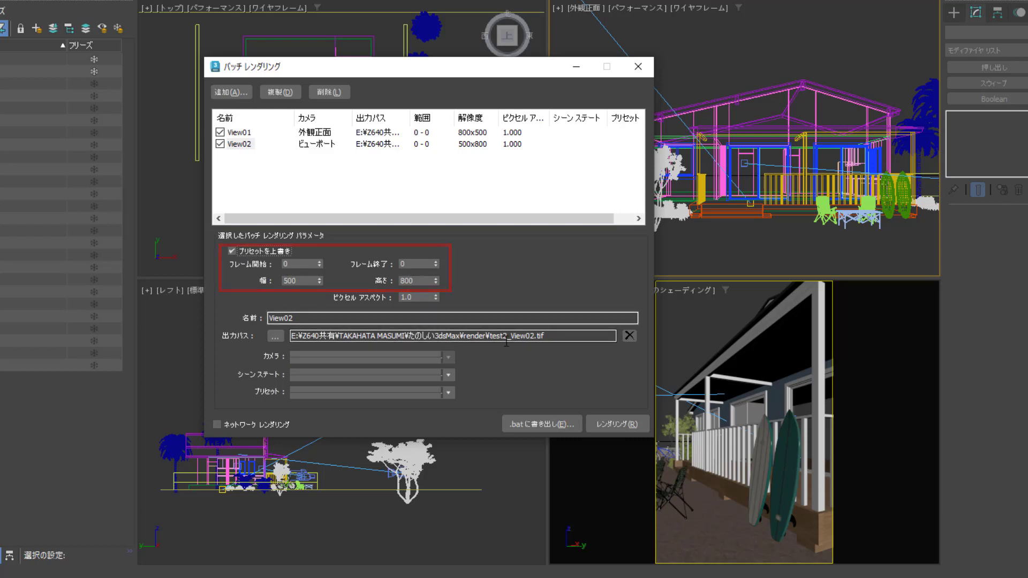
click(445, 355)
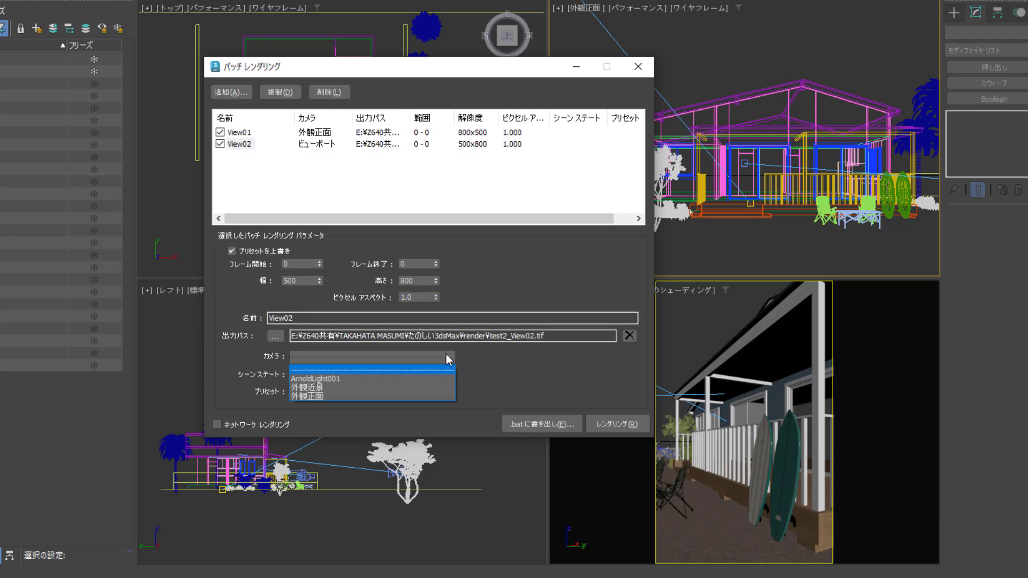
click(429, 388)
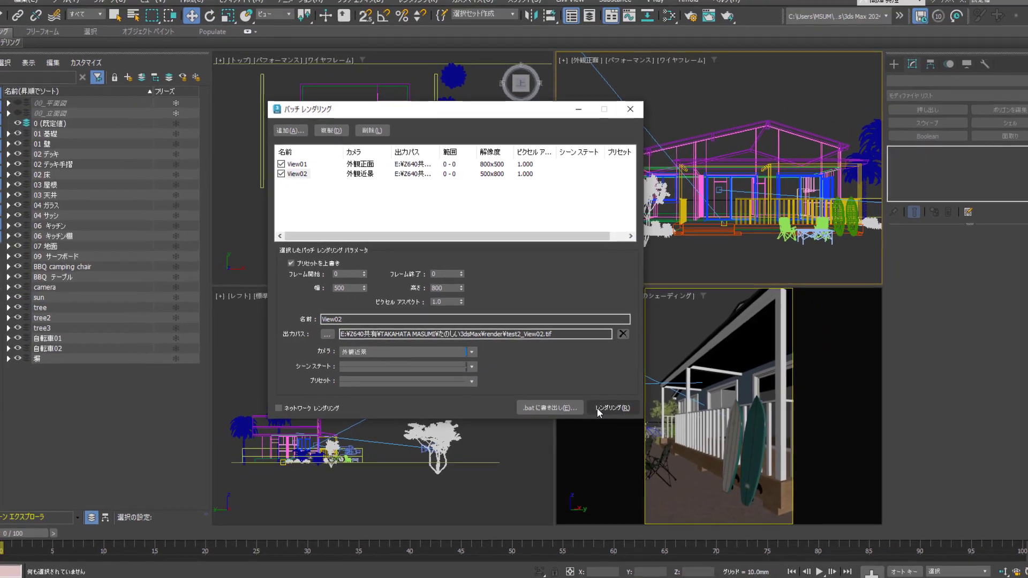
Run the batch render of both camera views and move the render view window aside
click(600, 419)
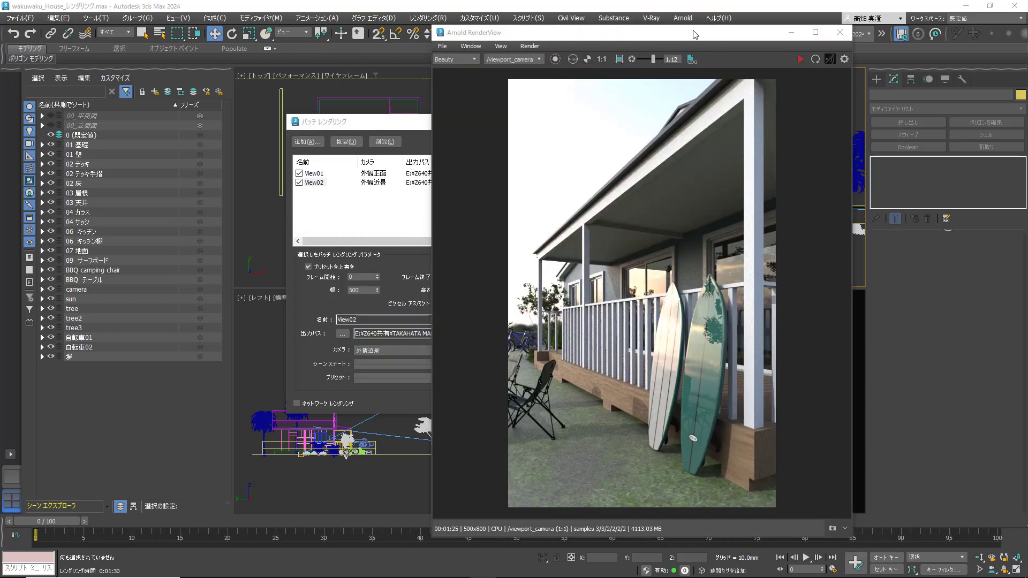
drag(694, 36, 763, 30)
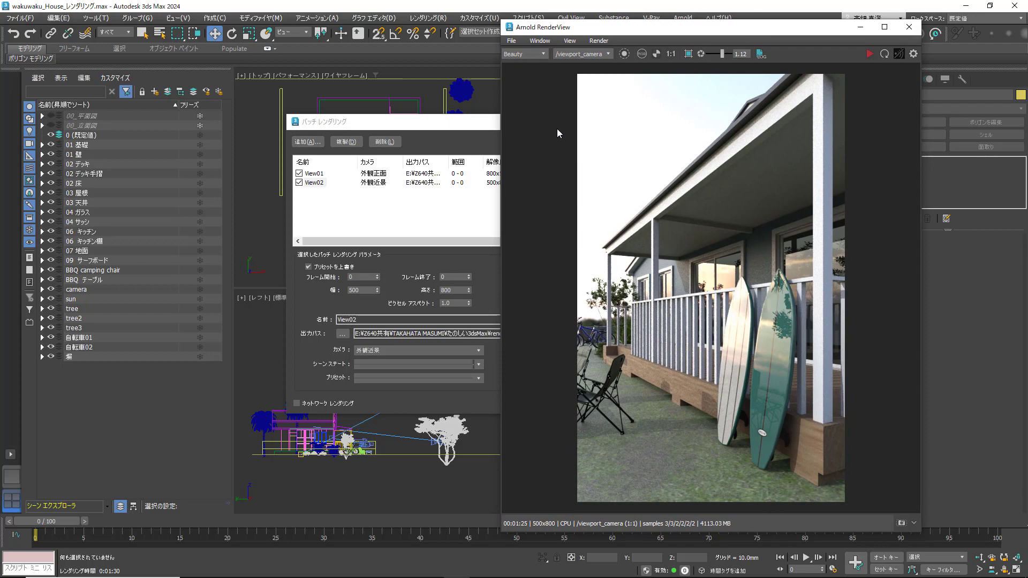